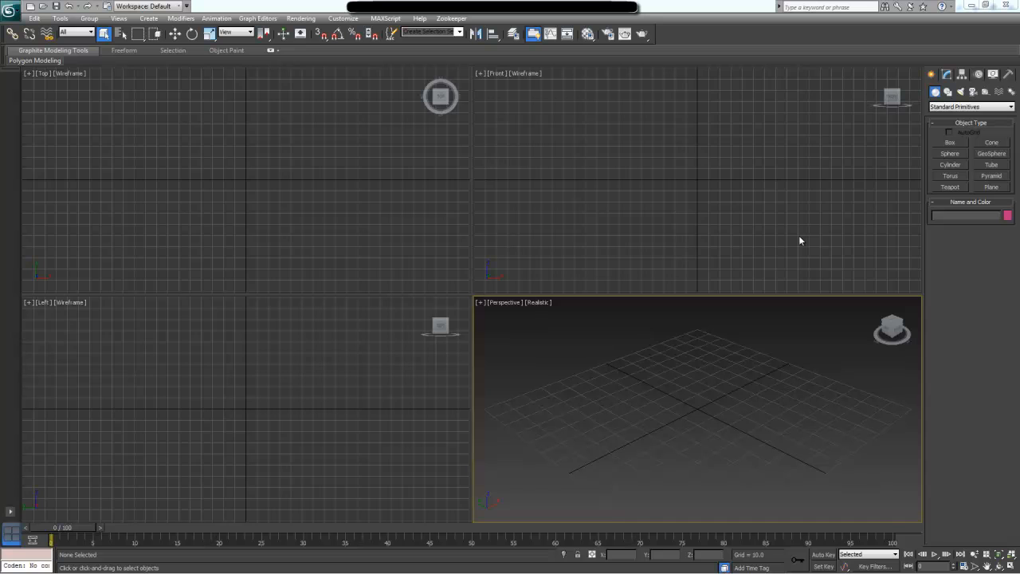
- Create a sphere with a radius of about 24 centred on the origin in the Front view
{"action": "left_click", "coordinate": [950, 154]}
{"action": "left_click", "coordinate": [697, 178]}
{"action": "left_click_drag", "start_coordinate": [697, 178], "coordinate": [724, 178]}
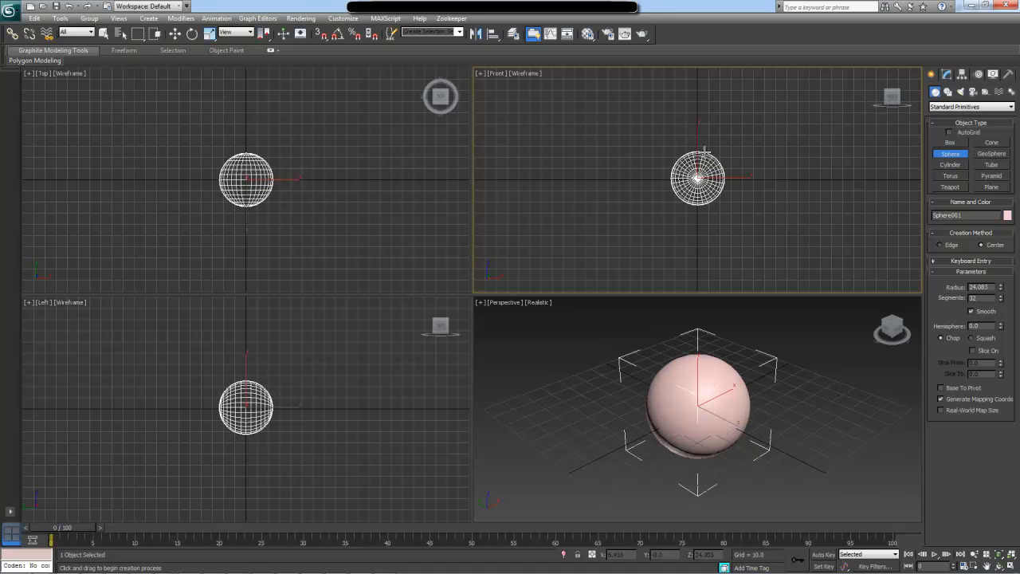
- Create a teapot with a radius of about 72 at the origin and lower it so its body encloses the sphere
{"action": "left_click", "coordinate": [950, 187]}
{"action": "left_click", "coordinate": [248, 180]}
{"action": "left_click_drag", "start_coordinate": [248, 180], "coordinate": [282, 107]}
{"action": "left_click", "coordinate": [687, 171]}
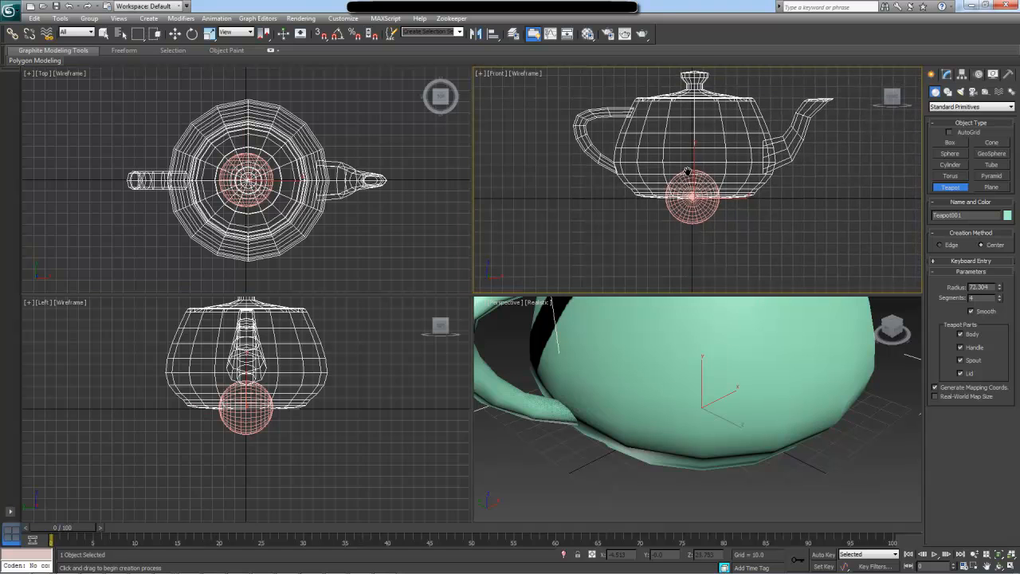
{"action": "key", "text": "w"}
{"action": "left_click_drag", "start_coordinate": [707, 185], "coordinate": [702, 229]}
- Apply the LabGeometryModifier to the sphere and open its plugin graph for editing
{"action": "left_click", "coordinate": [713, 187]}
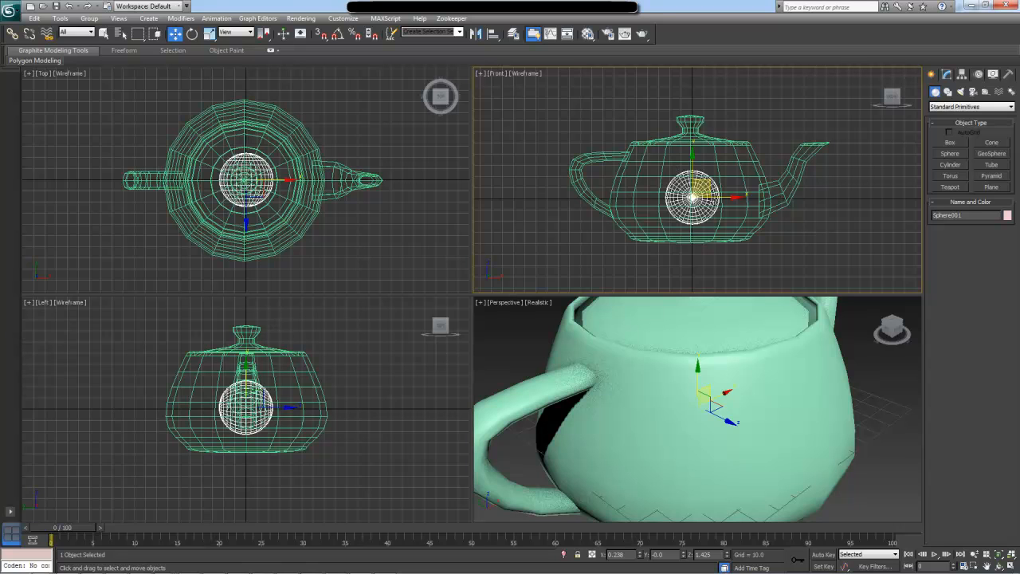
{"action": "left_click", "coordinate": [947, 74]}
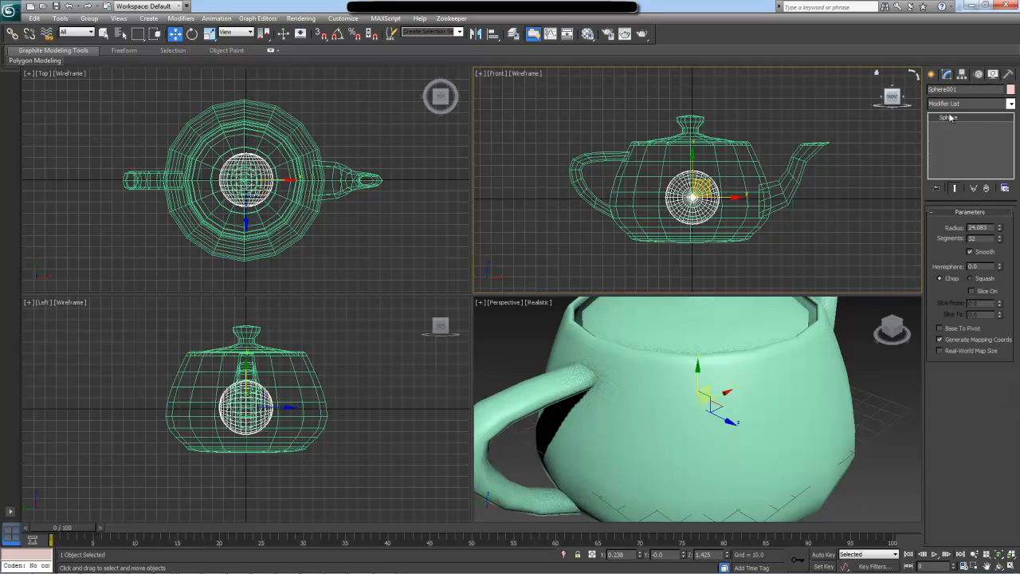
{"action": "left_click", "coordinate": [962, 104]}
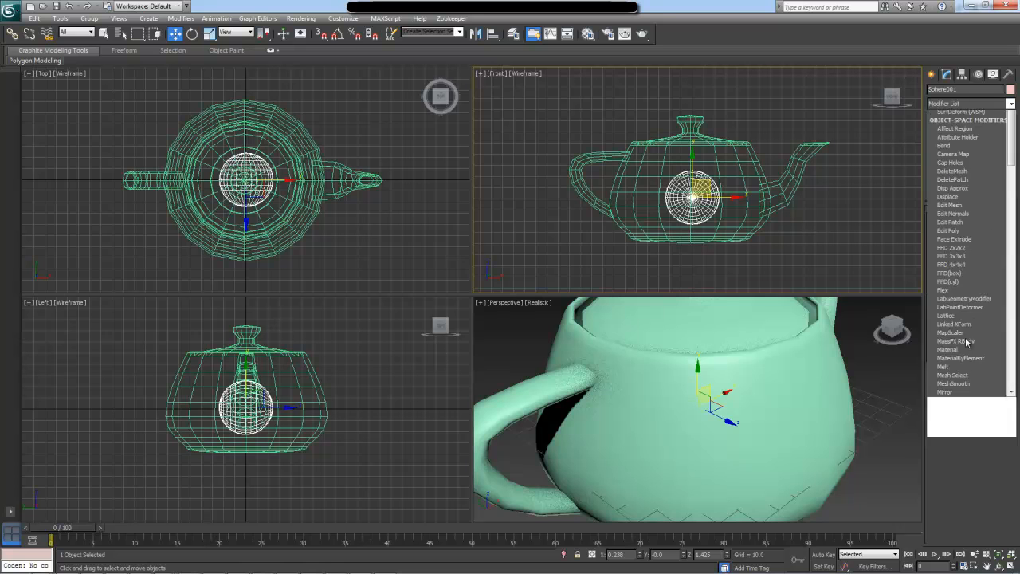
{"action": "left_click", "coordinate": [984, 446]}
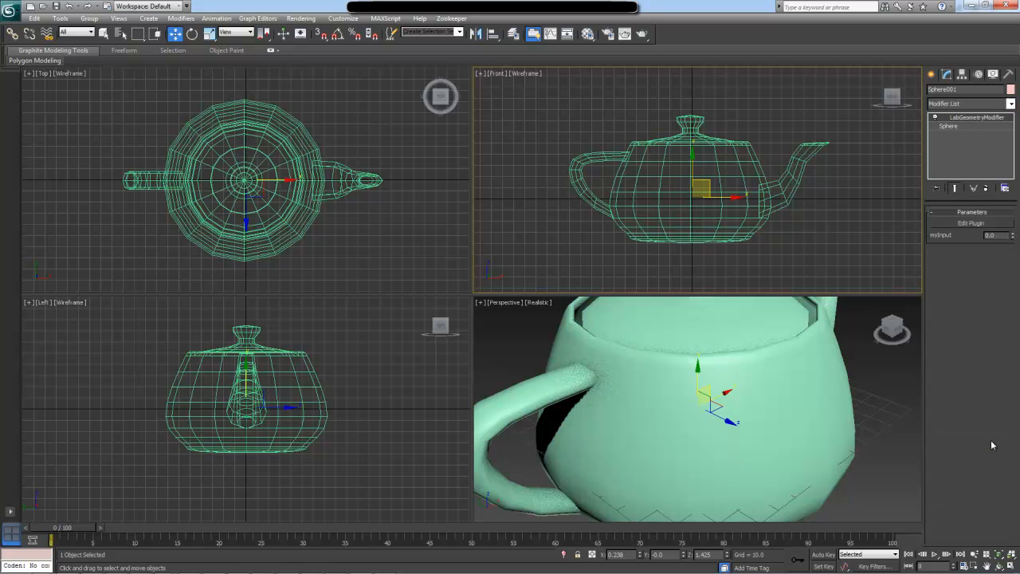
{"action": "left_click", "coordinate": [961, 226]}
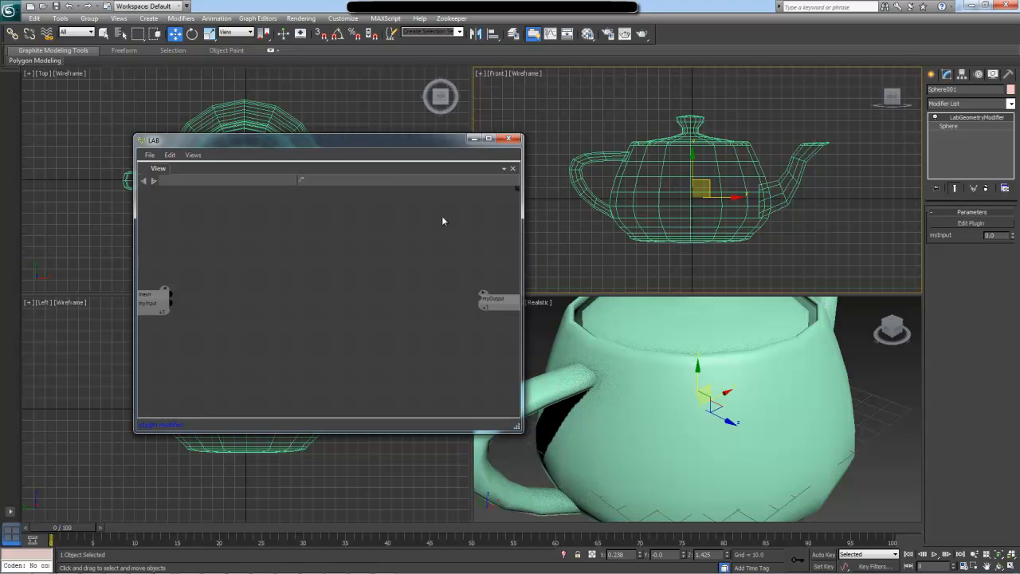
{"action": "left_click_drag", "start_coordinate": [390, 141], "coordinate": [361, 132]}
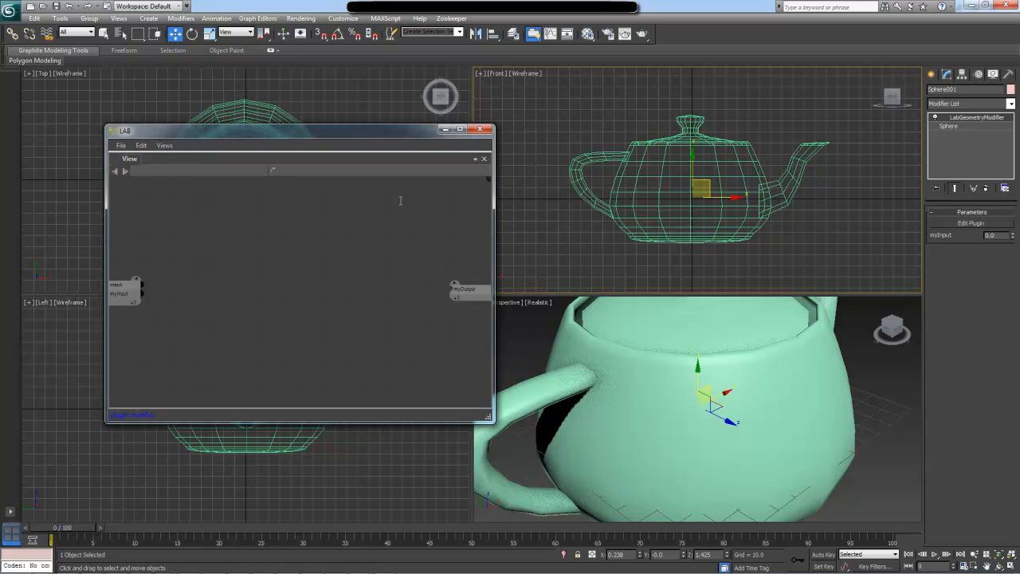
- Change the type of the myInput graph input to Ephere.Geometry.PolygonMesh and rename it outerMesh
{"action": "left_click", "coordinate": [121, 292]}
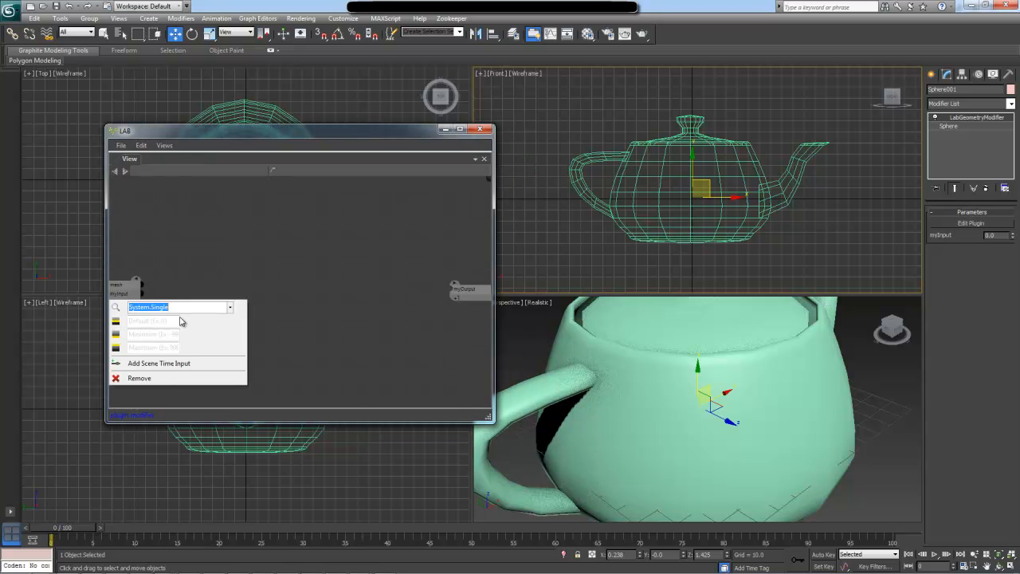
{"action": "type", "text": "polygon"}
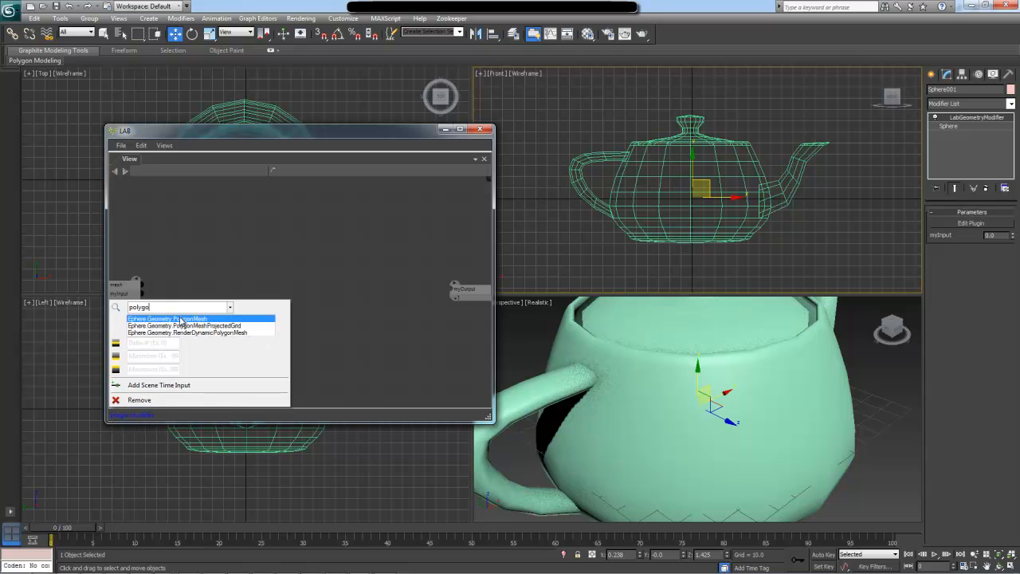
{"action": "key", "text": "Return"}
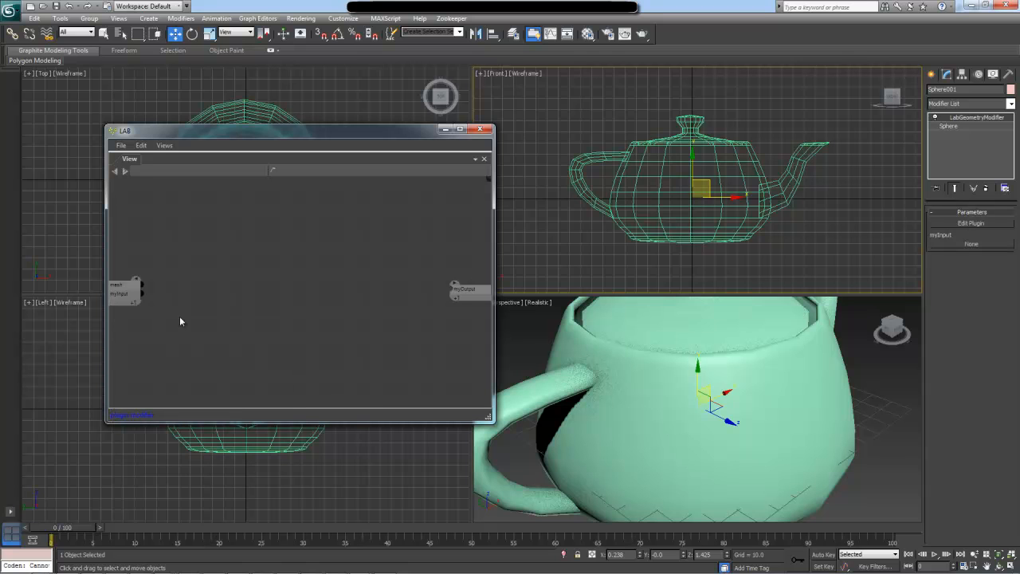
{"action": "double_click", "coordinate": [118, 295]}
{"action": "type", "text": "outerMesh"}
{"action": "key", "text": "Return"}
- Add an Ephere.Geometry.PolygonMesh.create node near the graph's output
{"action": "key", "text": "Tab"}
{"action": "type", "text": "polygo"}
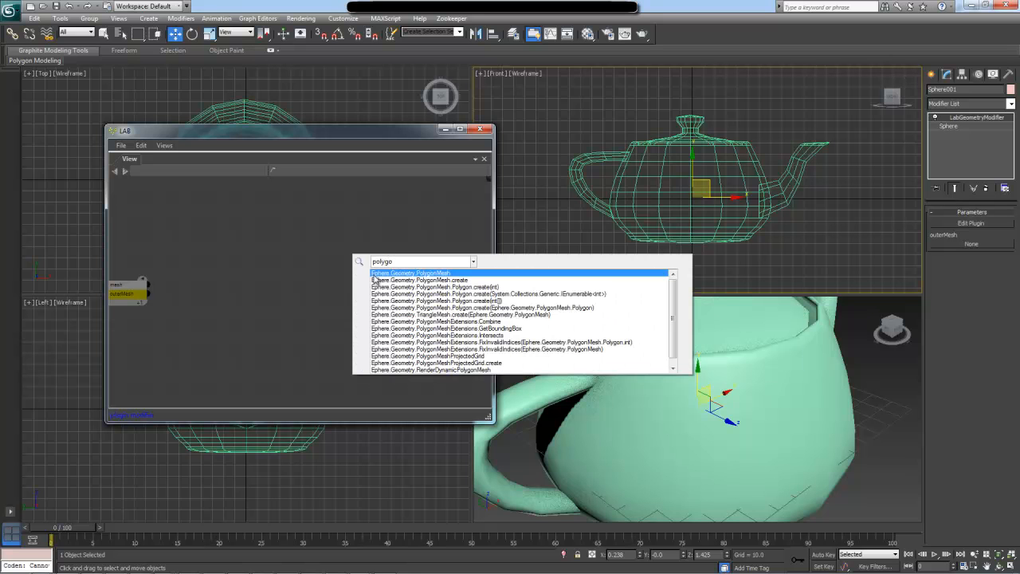
{"action": "left_click", "coordinate": [375, 279]}
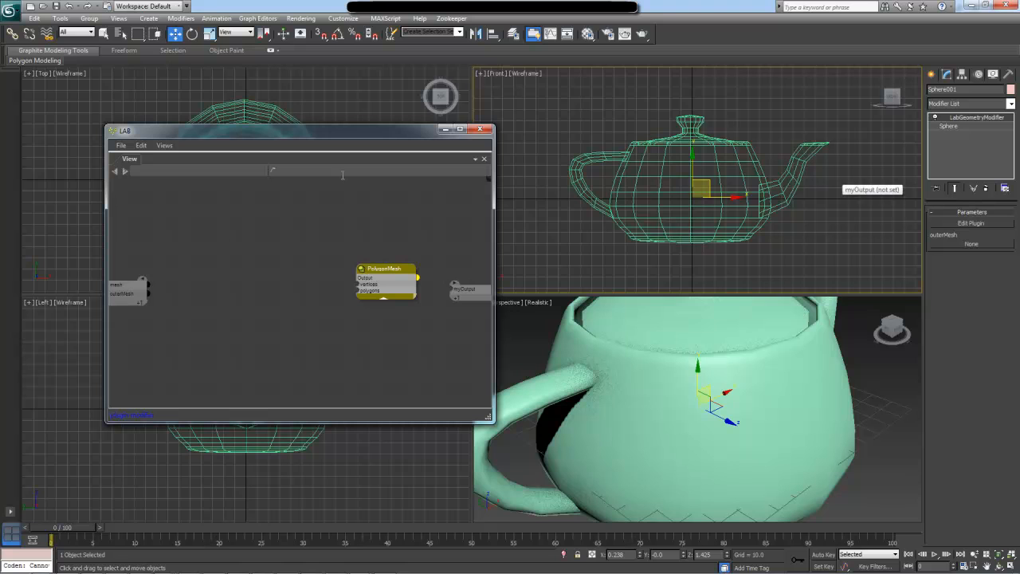
- Break the mesh input out into a member node, expose its Polygons, and connect them to the PolygonMesh node's polygons input
{"action": "left_click_drag", "start_coordinate": [133, 286], "coordinate": [212, 257]}
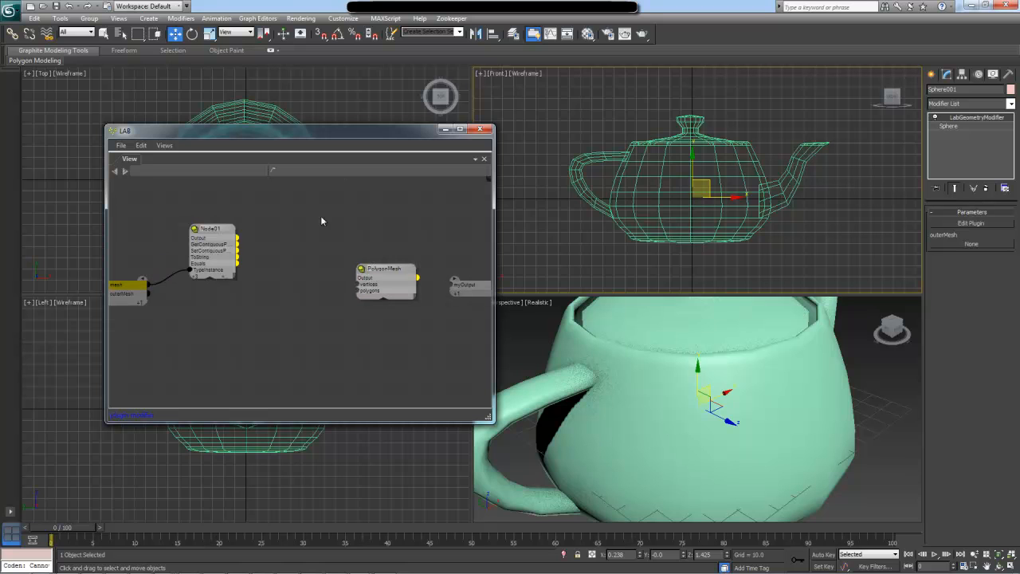
{"action": "left_click", "coordinate": [219, 255]}
{"action": "left_click", "coordinate": [209, 275]}
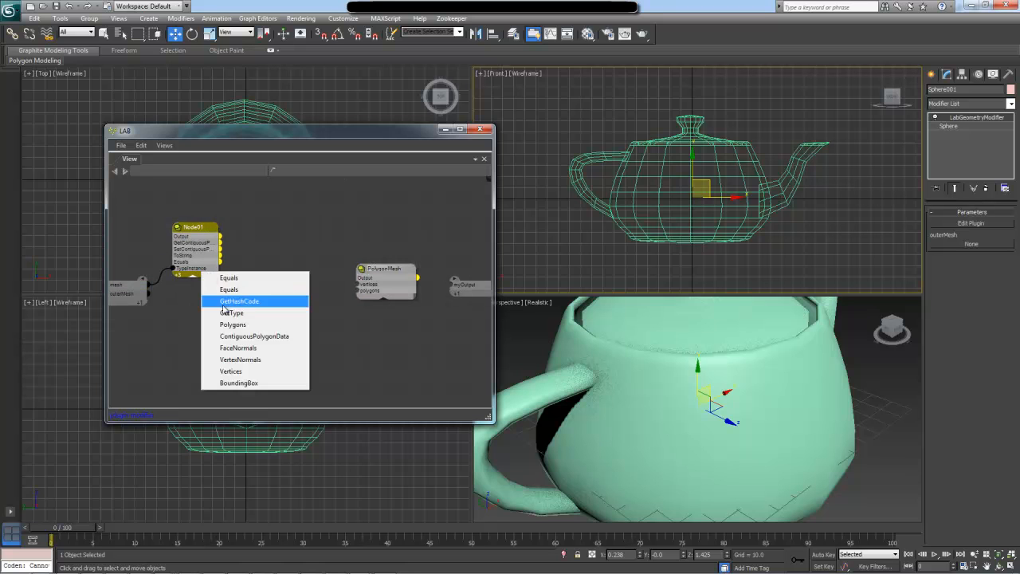
{"action": "left_click", "coordinate": [241, 324]}
{"action": "left_click", "coordinate": [358, 290]}
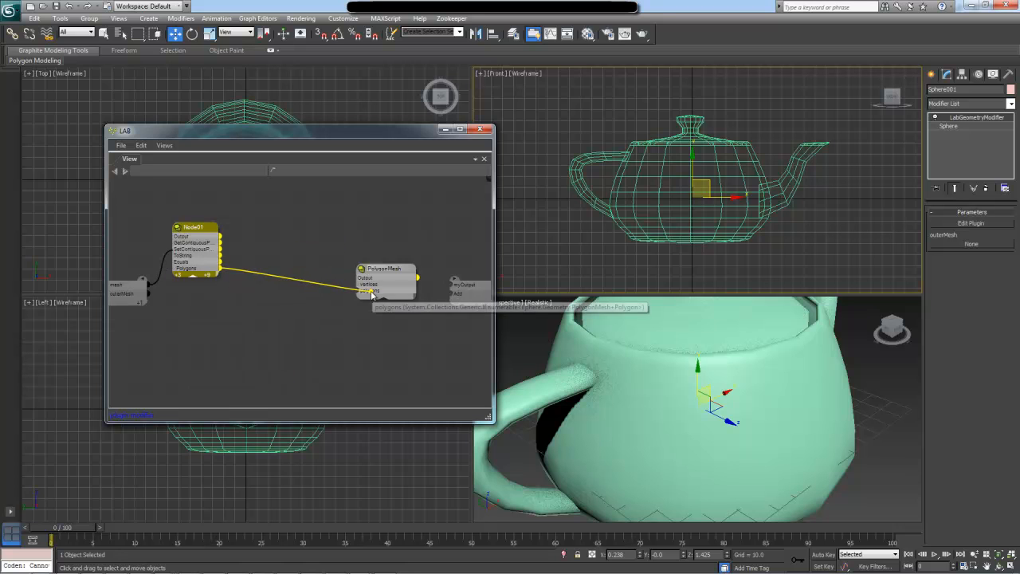
{"action": "left_click_drag", "start_coordinate": [386, 277], "coordinate": [395, 274]}
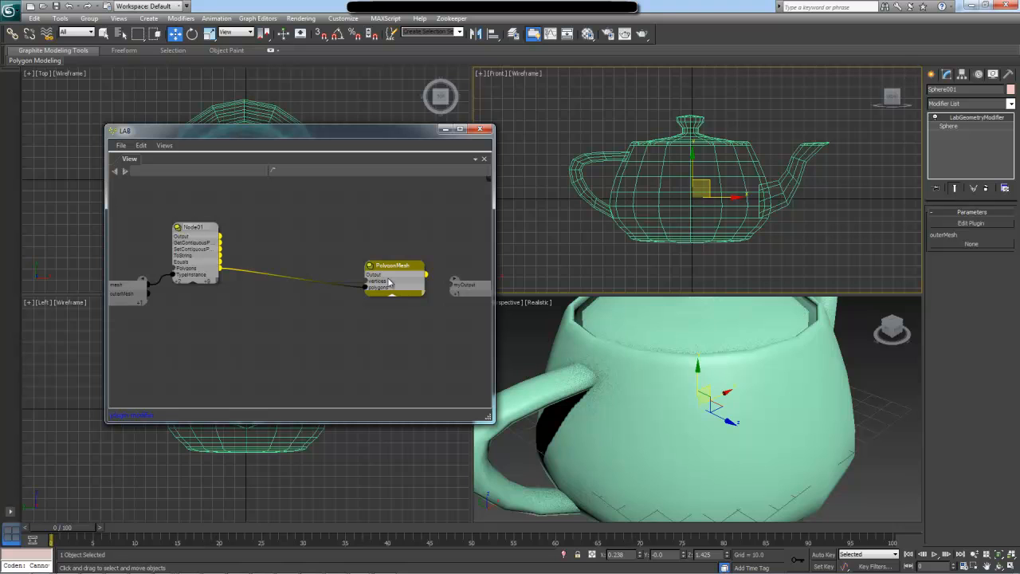
{"action": "left_click_drag", "start_coordinate": [396, 267], "coordinate": [401, 269]}
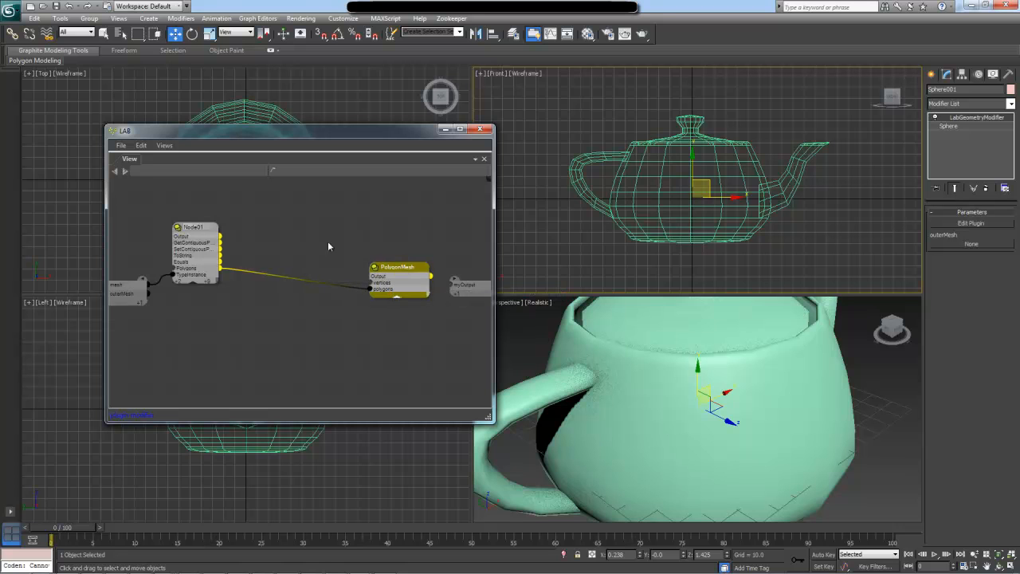
- Add an Ephere.Modeling.Graph node between the two existing nodes and open it for editing
{"action": "key", "text": "Tab"}
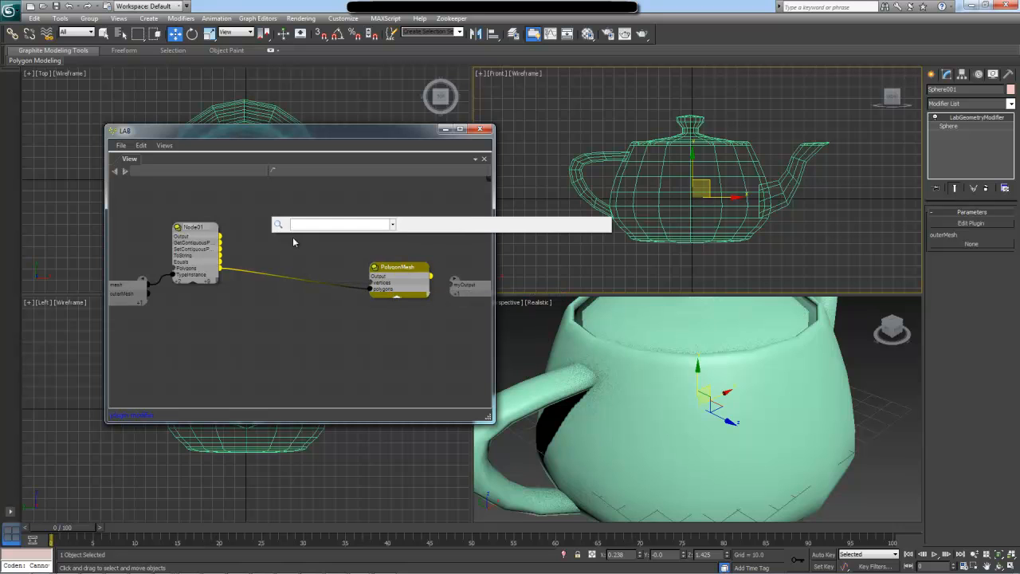
{"action": "type", "text": "graph"}
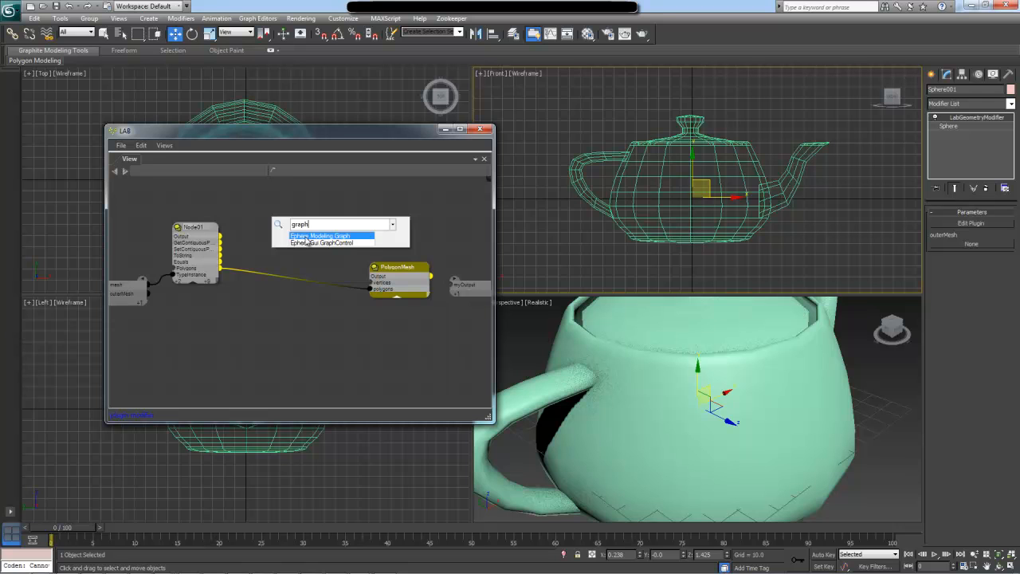
{"action": "left_click", "coordinate": [295, 236]}
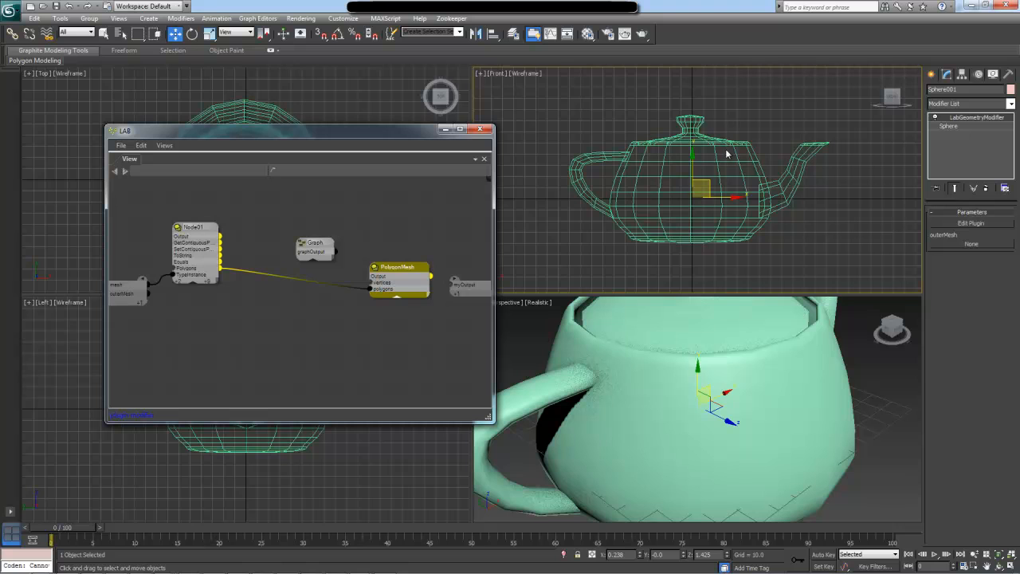
{"action": "left_click", "coordinate": [315, 245]}
{"action": "double_click", "coordinate": [315, 245]}
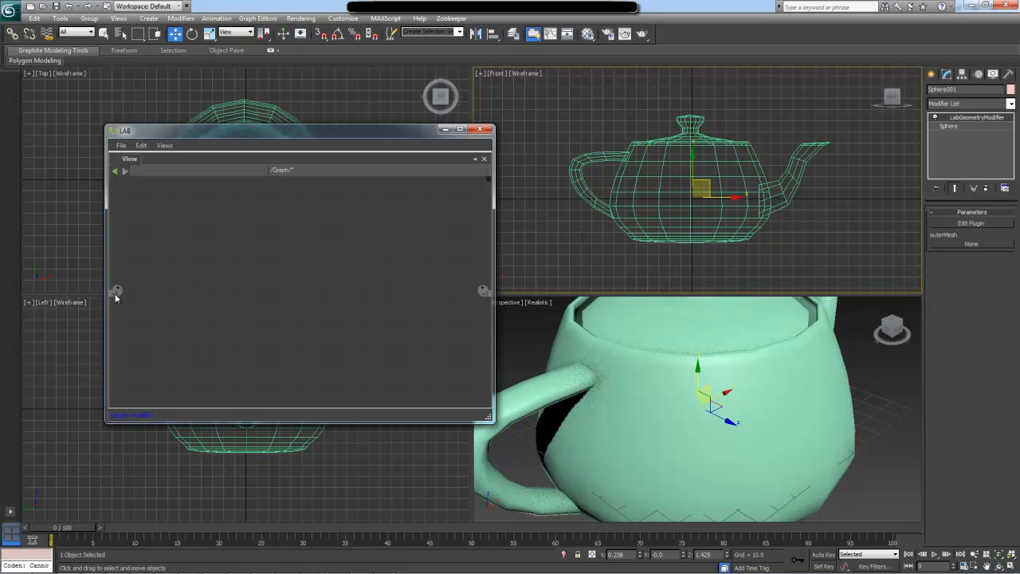
- Add an input named vertex to the subgraph and give it a vector type
{"action": "left_click_drag", "start_coordinate": [116, 291], "coordinate": [177, 306]}
{"action": "type", "text": "vertex"}
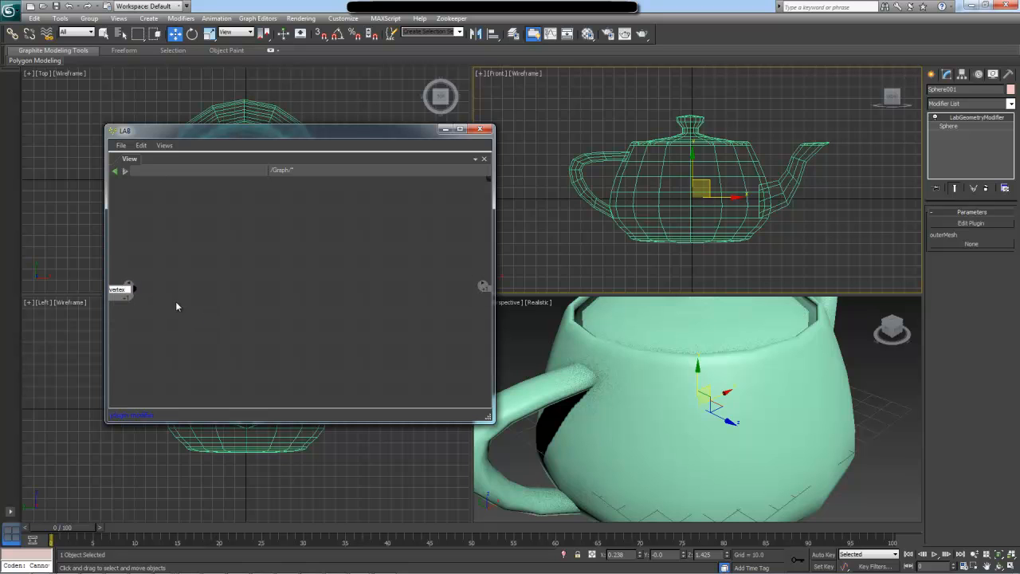
{"action": "key", "text": "Return"}
{"action": "right_click", "coordinate": [118, 290]}
{"action": "type", "text": "vect"}
{"action": "key", "text": "Return"}
- Add a second subgraph input named normal and set its type to vector3
{"action": "left_click", "coordinate": [131, 296]}
{"action": "left_click", "coordinate": [133, 302]}
{"action": "left_click", "coordinate": [161, 312]}
{"action": "type", "text": "normal"}
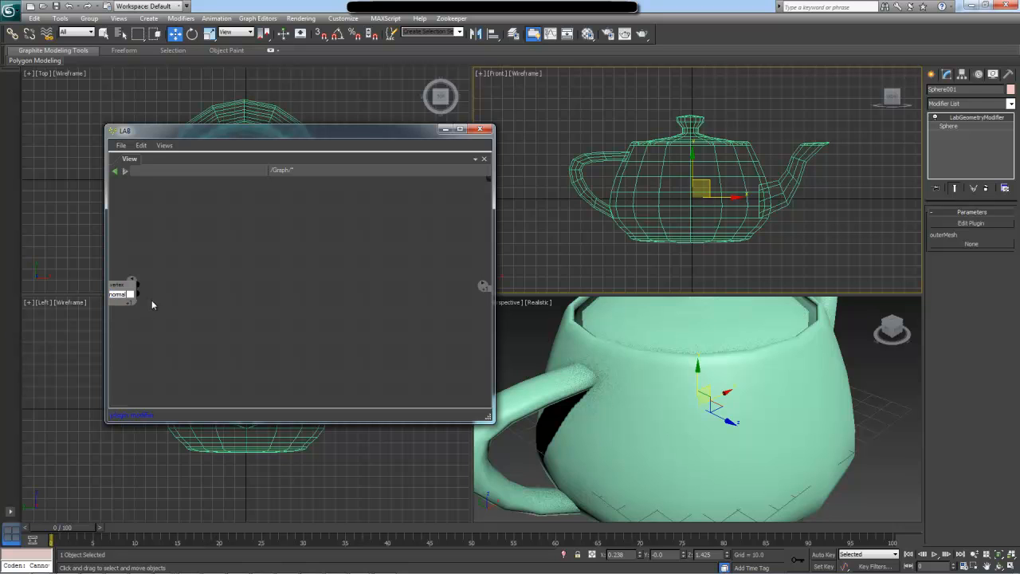
{"action": "key", "text": "Return"}
{"action": "left_click", "coordinate": [127, 295]}
{"action": "type", "text": "vector"}
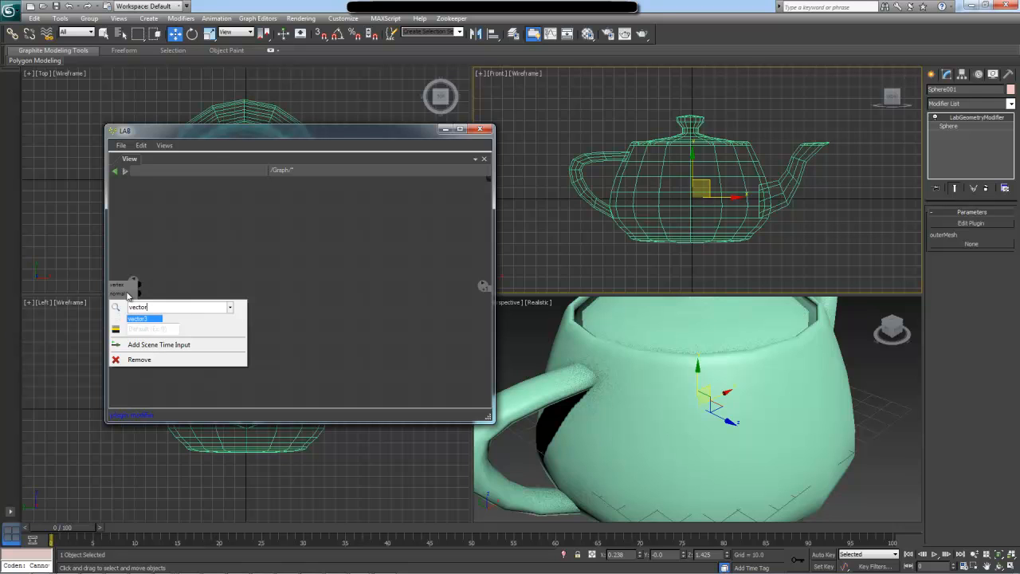
{"action": "key", "text": "Return"}
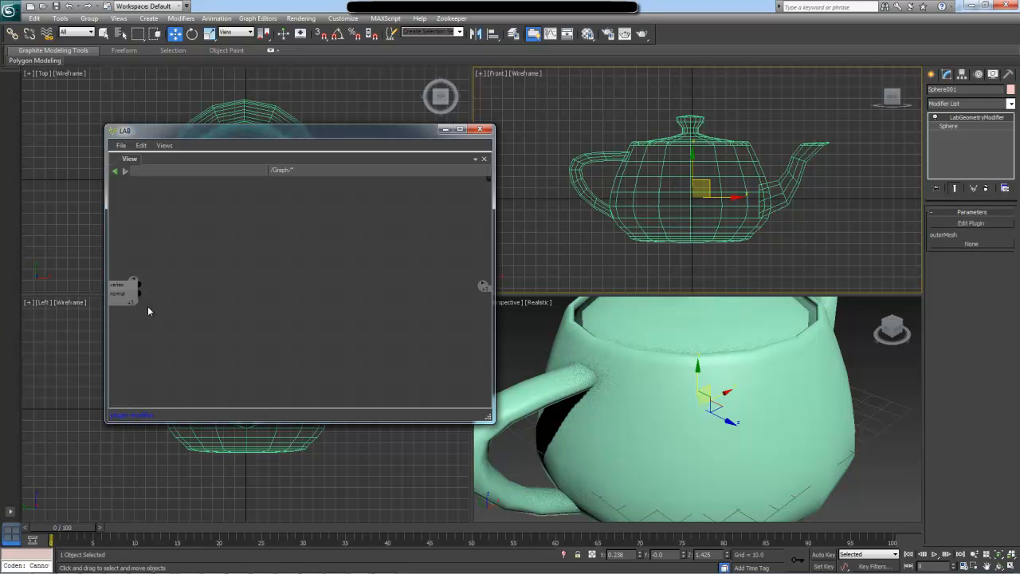
- Add a third subgraph input named outerMesh and set its type to Ephere.Geometry.TriangleMesh
{"action": "left_click", "coordinate": [130, 303]}
{"action": "left_click", "coordinate": [132, 305]}
{"action": "left_click", "coordinate": [206, 324]}
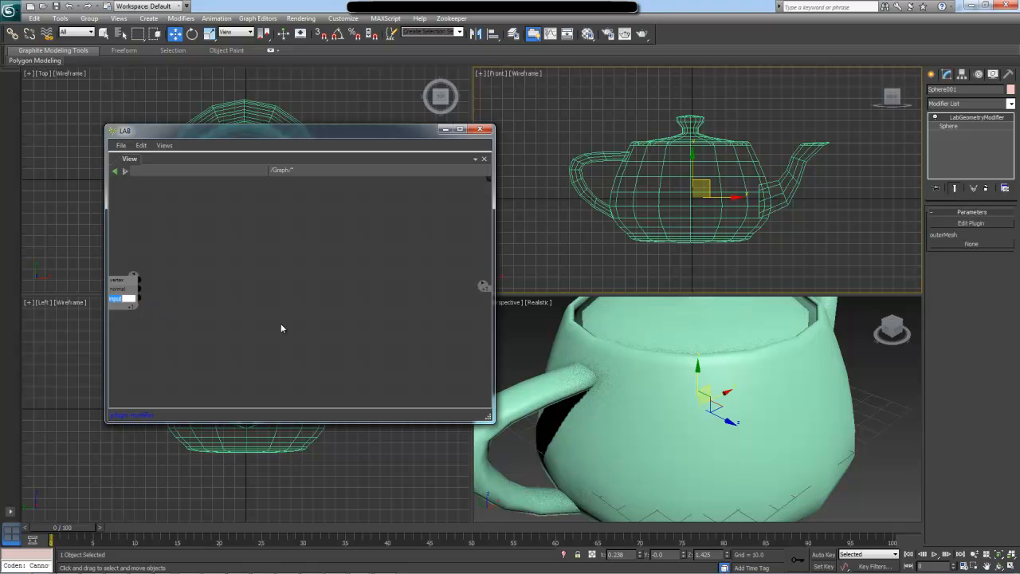
{"action": "type", "text": "outerMesh"}
{"action": "key", "text": "Return"}
{"action": "right_click", "coordinate": [129, 306]}
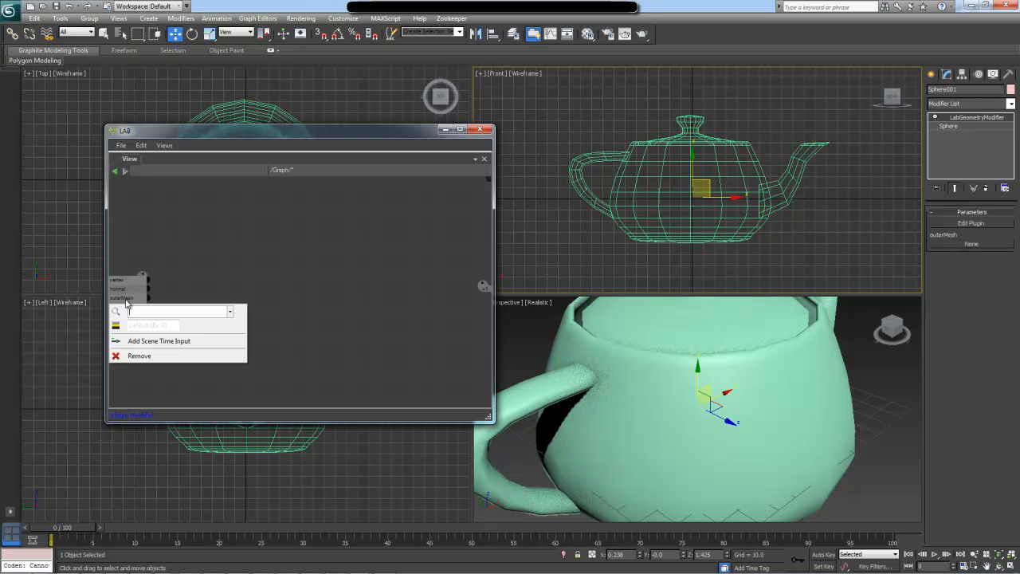
{"action": "type", "text": "tri"}
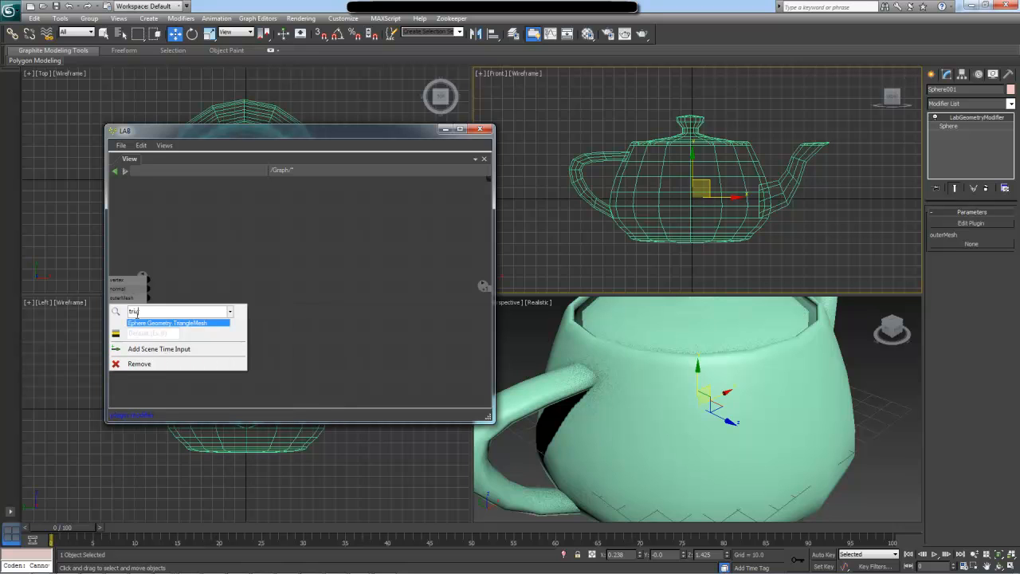
{"action": "left_click", "coordinate": [136, 320]}
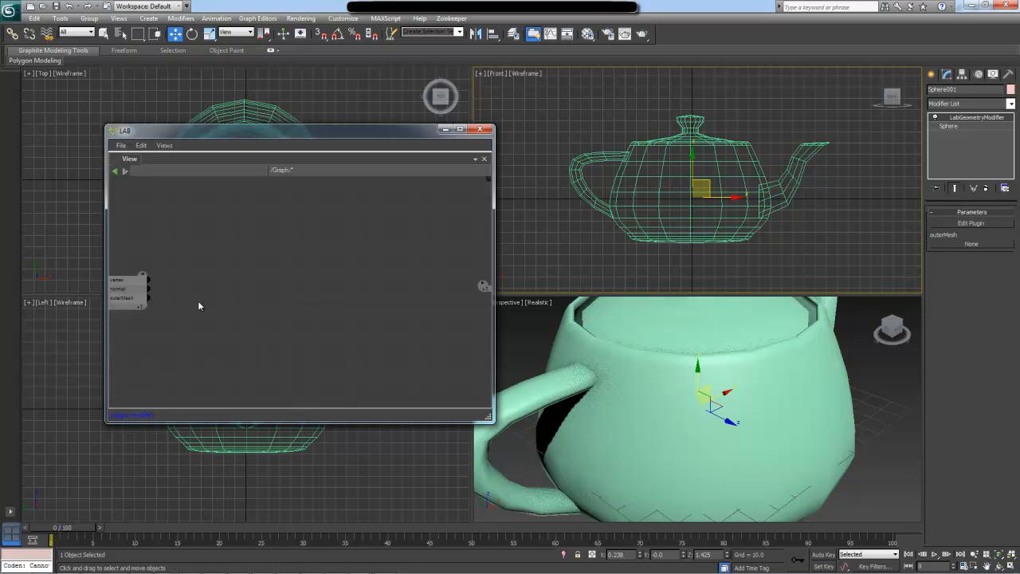
- Break outerMesh out into a member node, create a method node from GetVolumeHierarchy, and widen it to show full parameter names
{"action": "left_click_drag", "start_coordinate": [147, 298], "coordinate": [197, 296]}
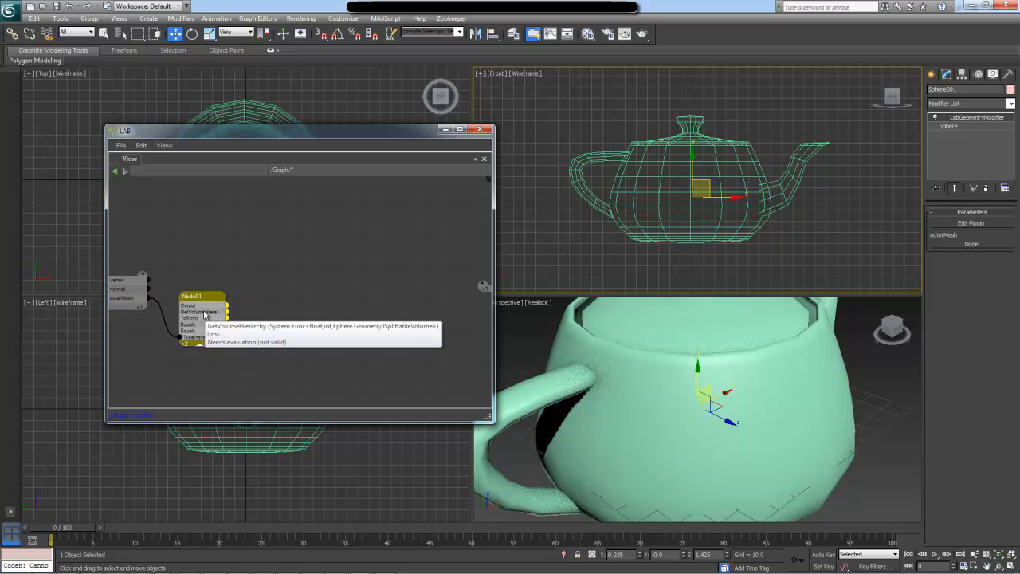
{"action": "left_click_drag", "start_coordinate": [201, 313], "coordinate": [284, 310]}
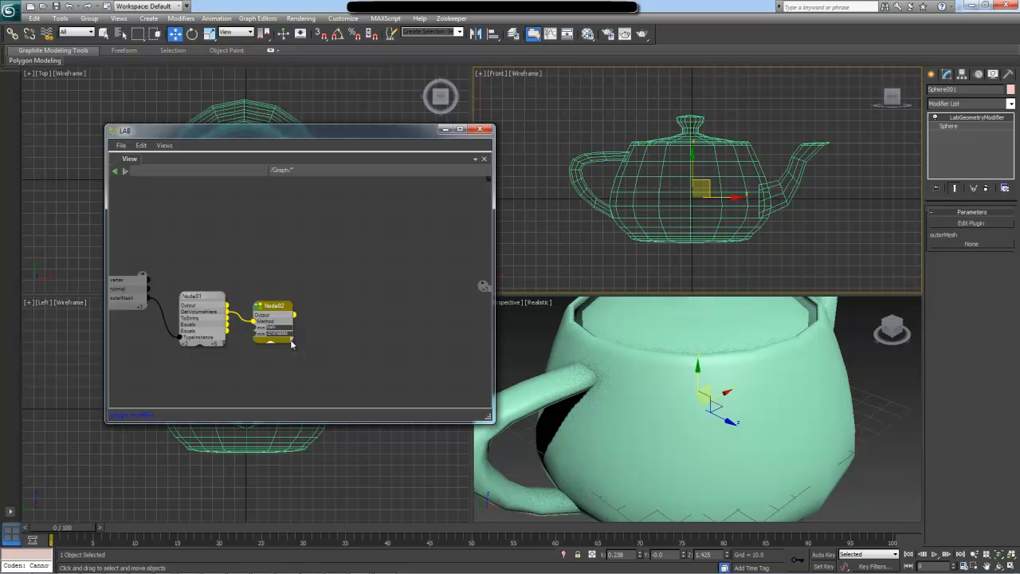
{"action": "left_click_drag", "start_coordinate": [292, 344], "coordinate": [304, 343]}
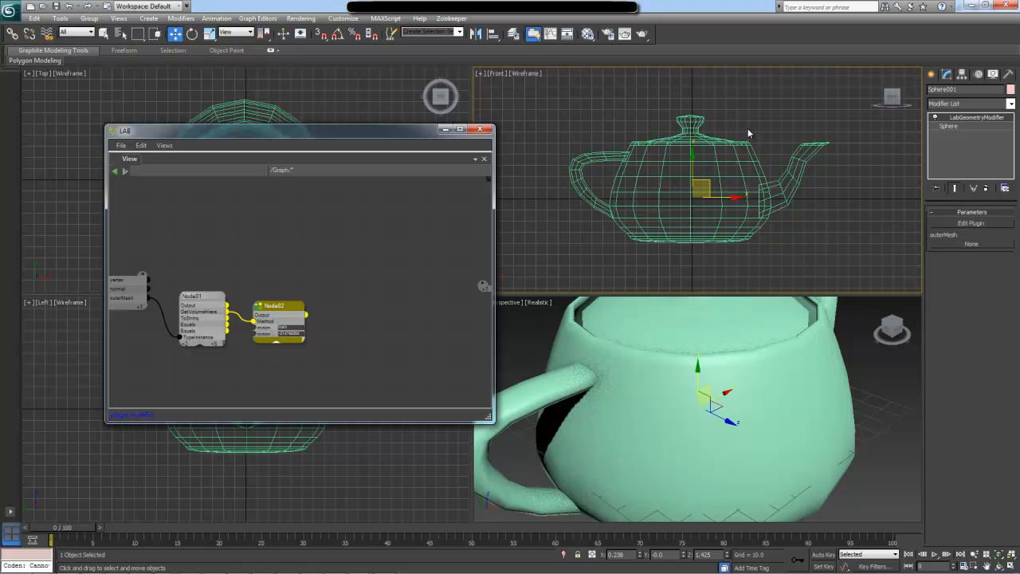
{"action": "left_click_drag", "start_coordinate": [304, 342], "coordinate": [342, 342]}
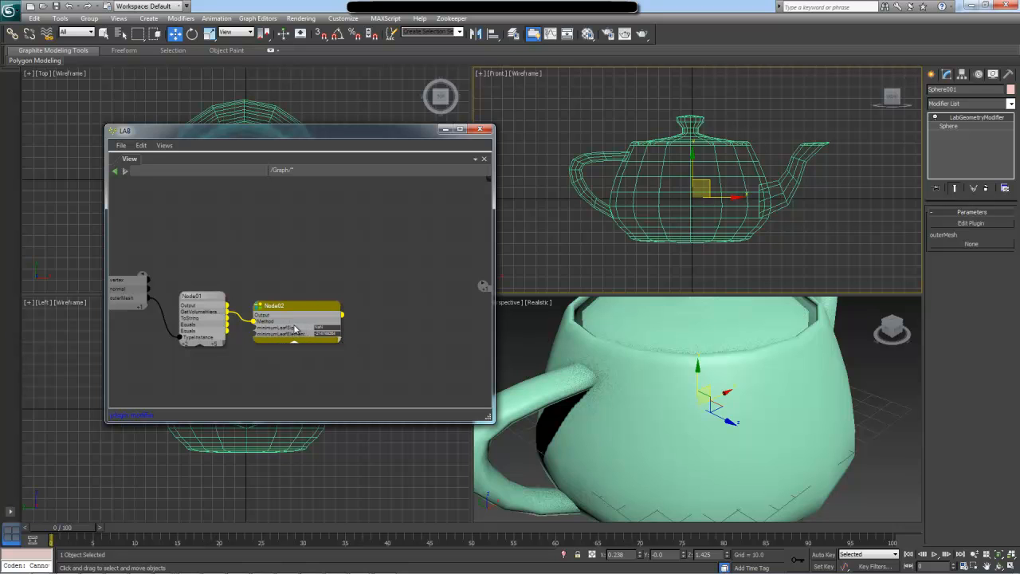
- Enter the minimumLeafSize on the GetVolumeHierarchy method node and set its minimum leaf element count to 1
{"action": "left_click", "coordinate": [325, 327]}
{"action": "key", "text": "Return"}
{"action": "double_click", "coordinate": [326, 334]}
{"action": "type", "text": "1"}
{"action": "left_click_drag", "start_coordinate": [316, 313], "coordinate": [310, 317]}
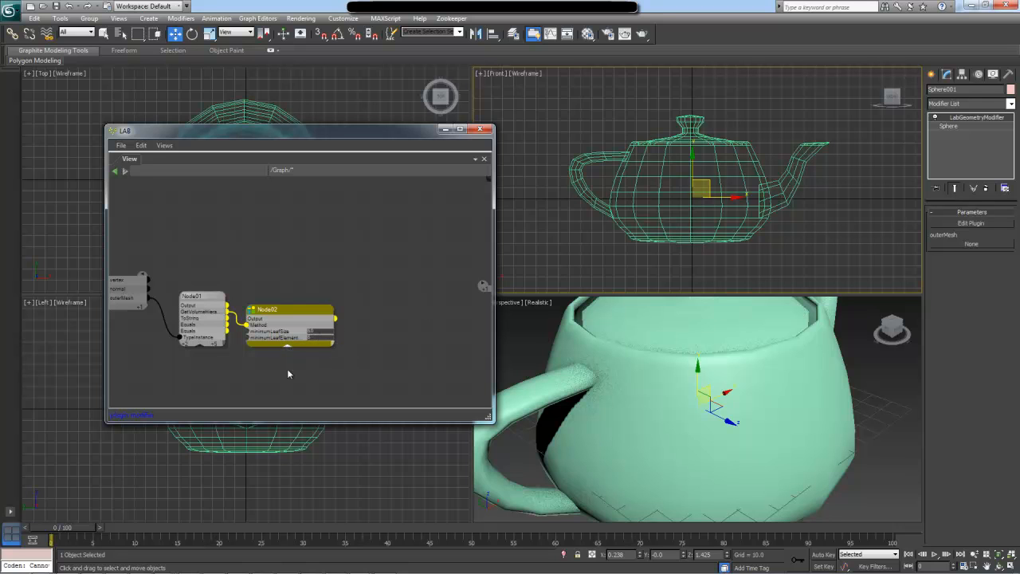
- Break the GetVolumeHierarchy node's output out into a member node, create a method node from its Intersects member, and widen it
{"action": "left_click_drag", "start_coordinate": [333, 346], "coordinate": [389, 296]}
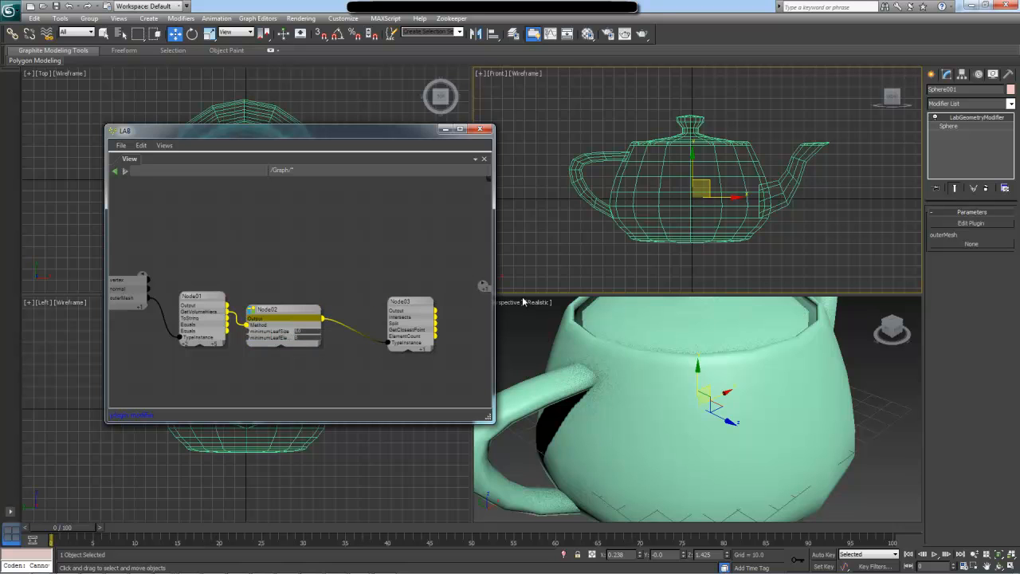
{"action": "middle_click_drag", "start_coordinate": [363, 321], "coordinate": [313, 309]}
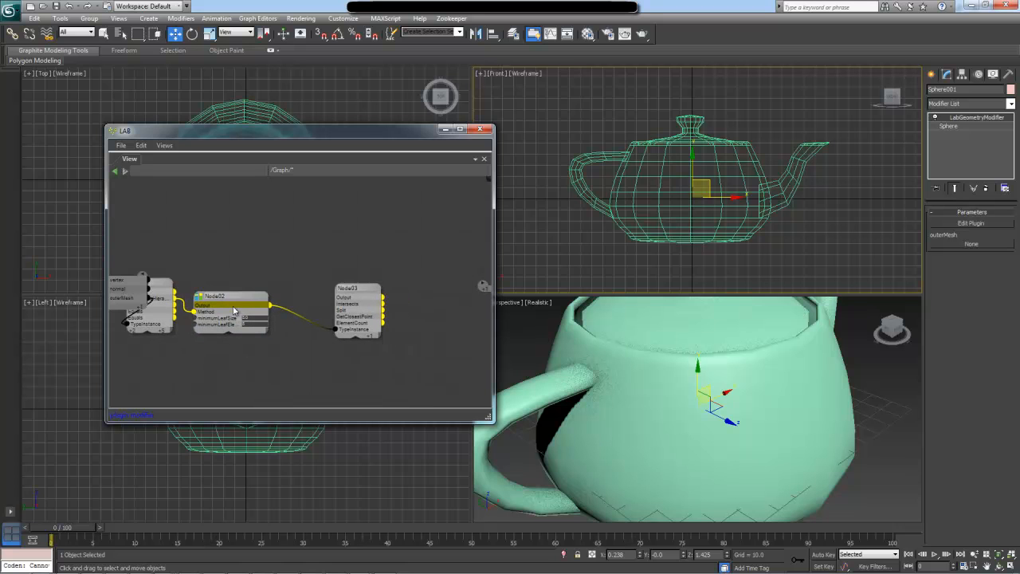
{"action": "mouse_move", "coordinate": [366, 292]}
{"action": "left_mouse_down"}
{"action": "mouse_move", "coordinate": [322, 302]}
{"action": "mouse_move", "coordinate": [382, 303]}
{"action": "left_mouse_up"}
{"action": "left_click_drag", "start_coordinate": [408, 308], "coordinate": [387, 280]}
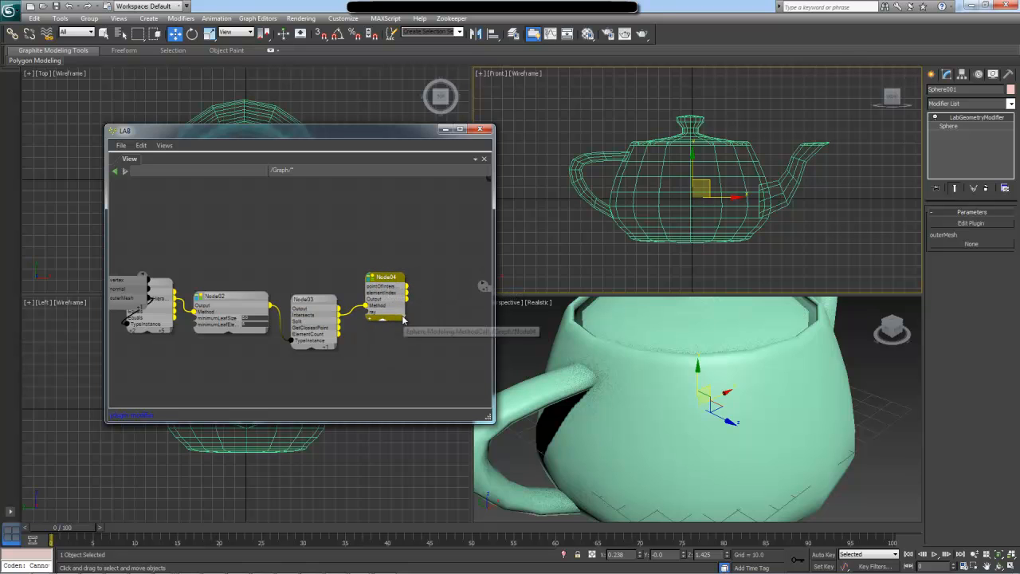
{"action": "double_click", "coordinate": [403, 317]}
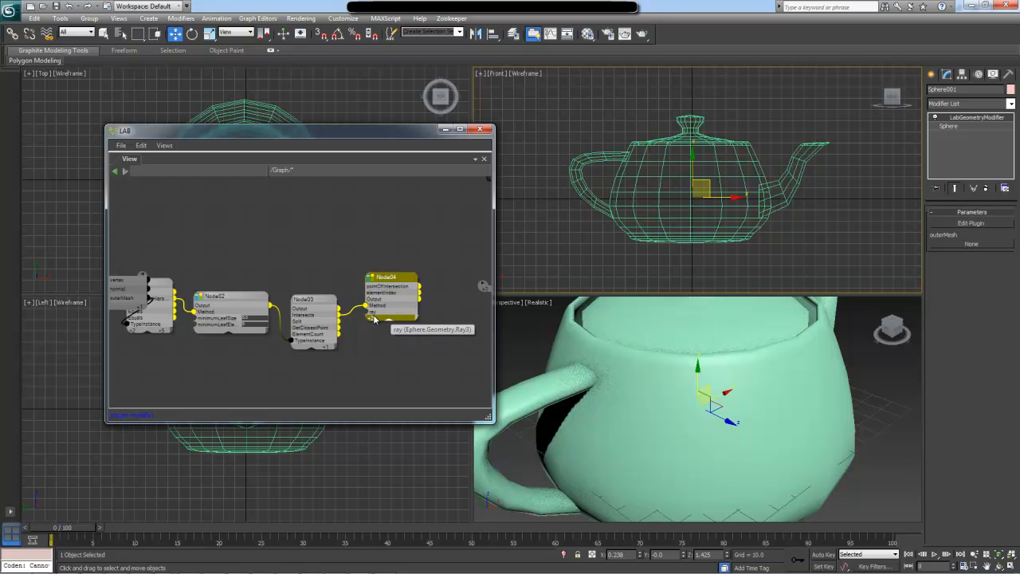
- Expose the start and end parameters on the Intersects method node
{"action": "left_click", "coordinate": [371, 319]}
{"action": "left_click", "coordinate": [374, 322]}
{"action": "left_click", "coordinate": [371, 369]}
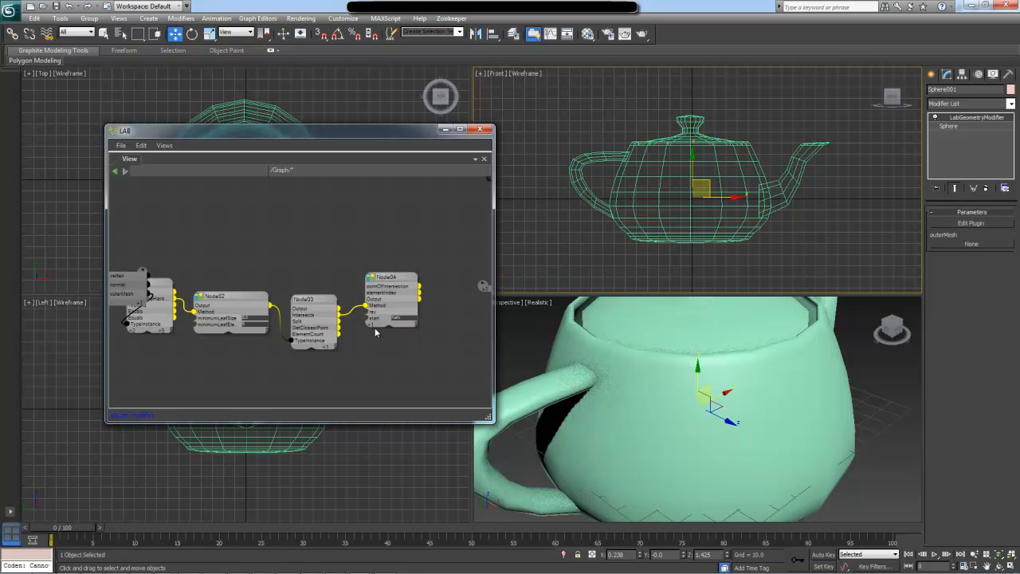
{"action": "left_click", "coordinate": [372, 324]}
{"action": "left_click", "coordinate": [375, 329]}
{"action": "left_click", "coordinate": [367, 361]}
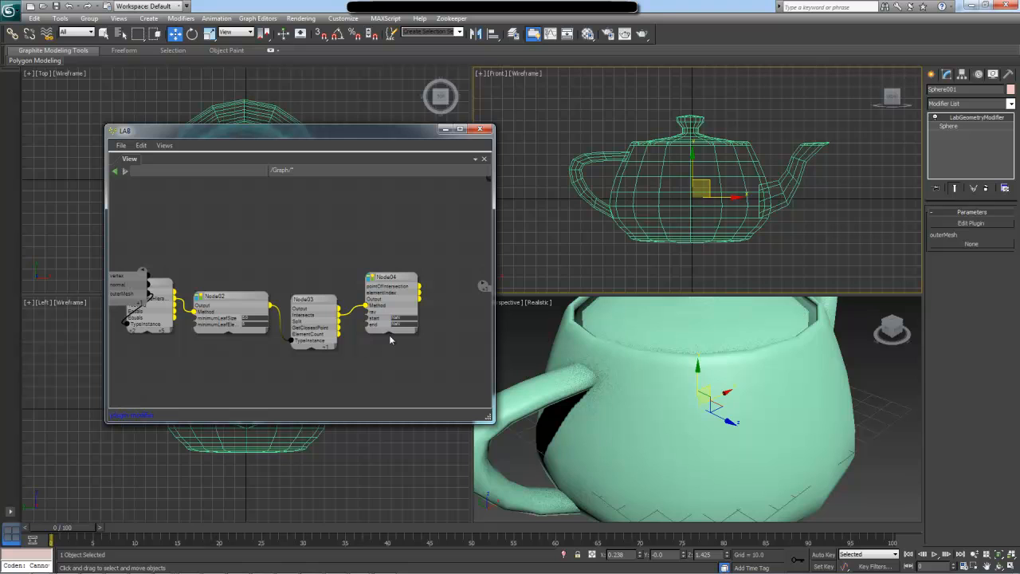
- Set start to 0 on the Intersects method node and enter the end distance for the ray
{"action": "double_click", "coordinate": [399, 318]}
{"action": "key", "text": "Return"}
{"action": "double_click", "coordinate": [395, 324]}
{"action": "type", "text": "1"}
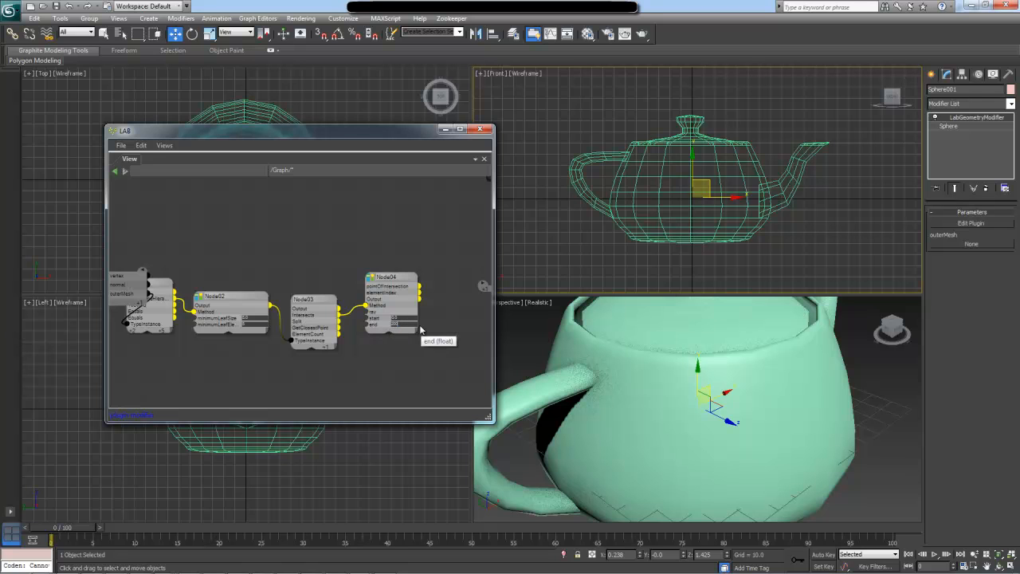
{"action": "key", "text": "Return"}
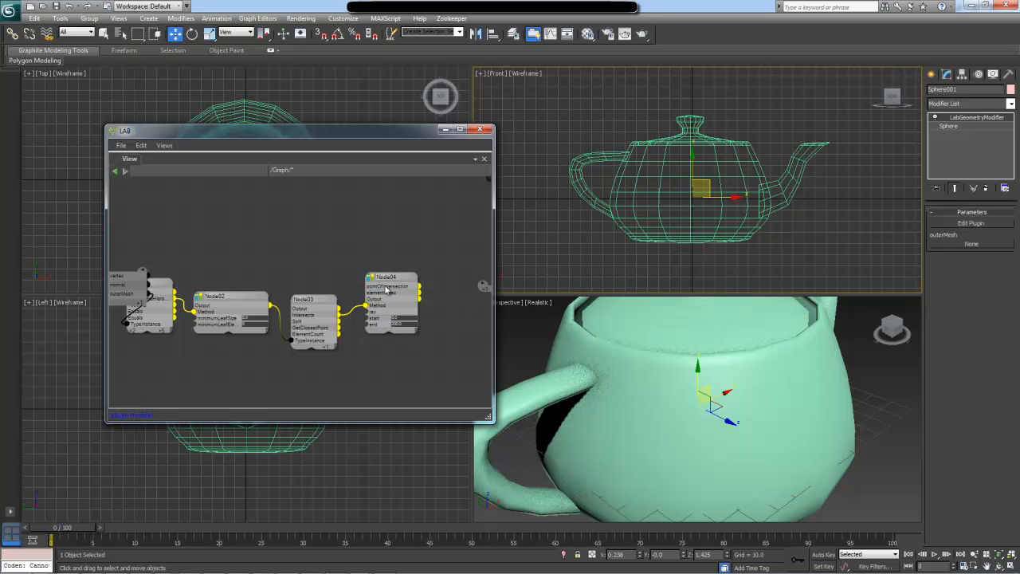
- Add an Ephere.Geometry.Ray3.create node in the empty space above the volume hierarchy nodes
{"action": "left_click_drag", "start_coordinate": [389, 280], "coordinate": [388, 286]}
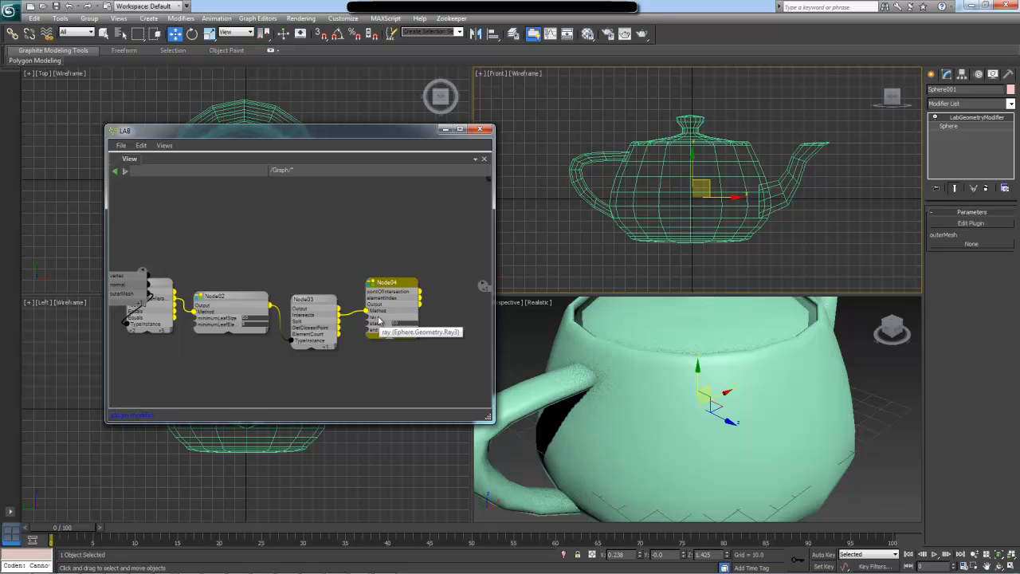
{"action": "middle_click_drag", "start_coordinate": [252, 274], "coordinate": [307, 300]}
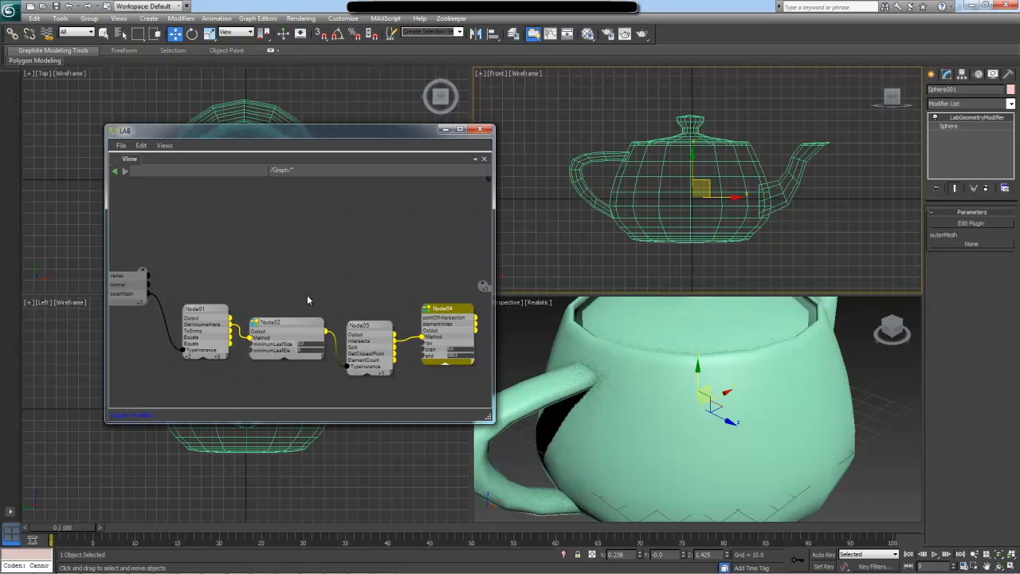
{"action": "double_click", "coordinate": [255, 239]}
{"action": "type", "text": "ray"}
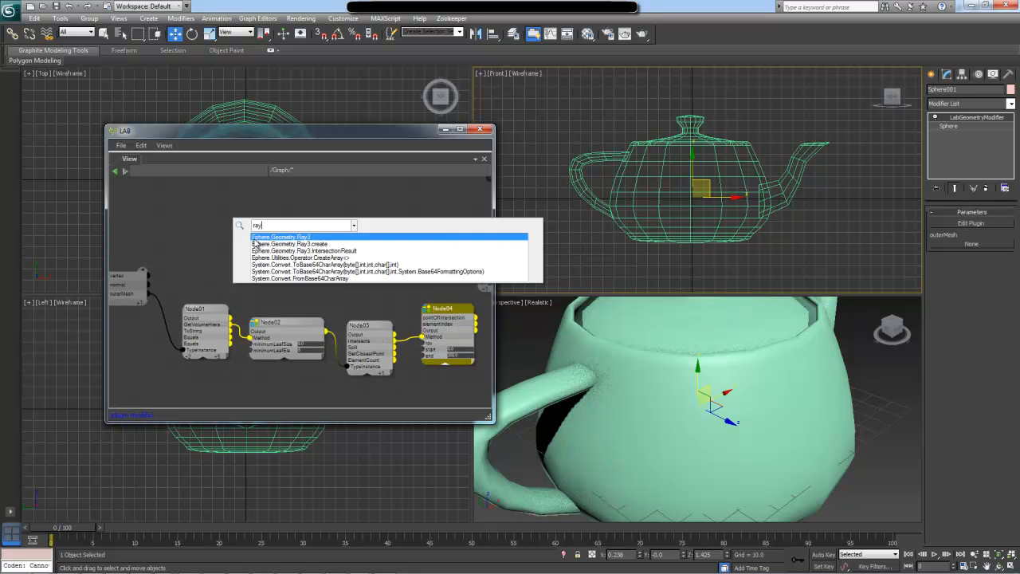
{"action": "left_click", "coordinate": [307, 239]}
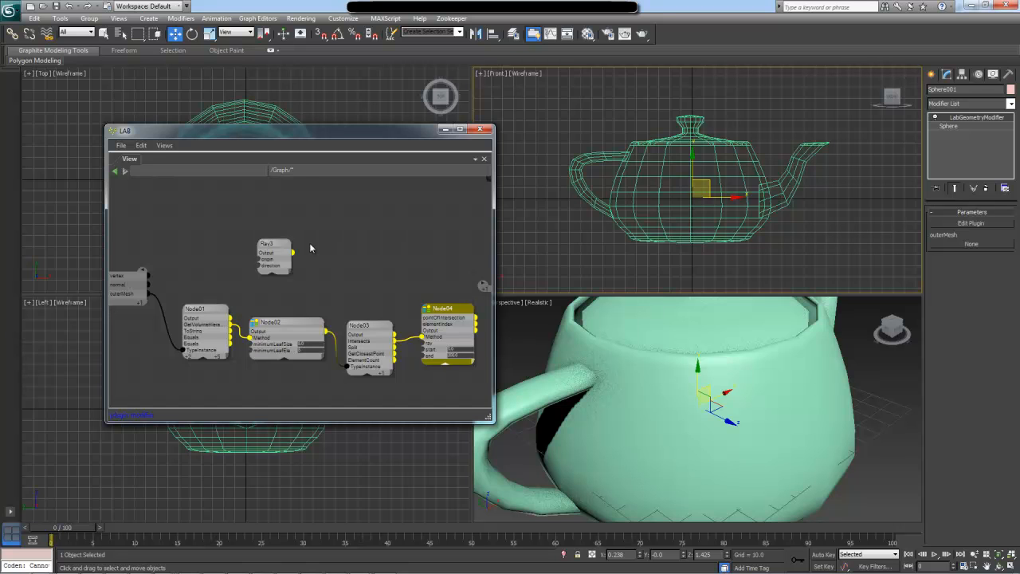
{"action": "left_click_drag", "start_coordinate": [280, 244], "coordinate": [272, 244]}
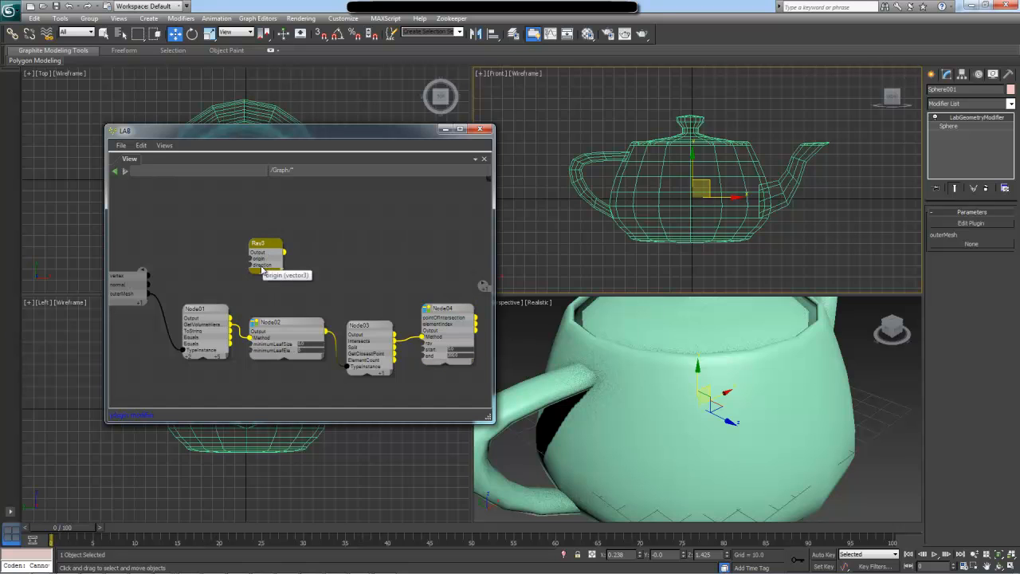
- Wire vertex and normal into Ray3's origin and direction, Ray3 into the Intersects node's ray, and pointOfIntersection into the subgraph output
{"action": "left_click_drag", "start_coordinate": [146, 275], "coordinate": [256, 263]}
{"action": "left_click_drag", "start_coordinate": [148, 284], "coordinate": [231, 248]}
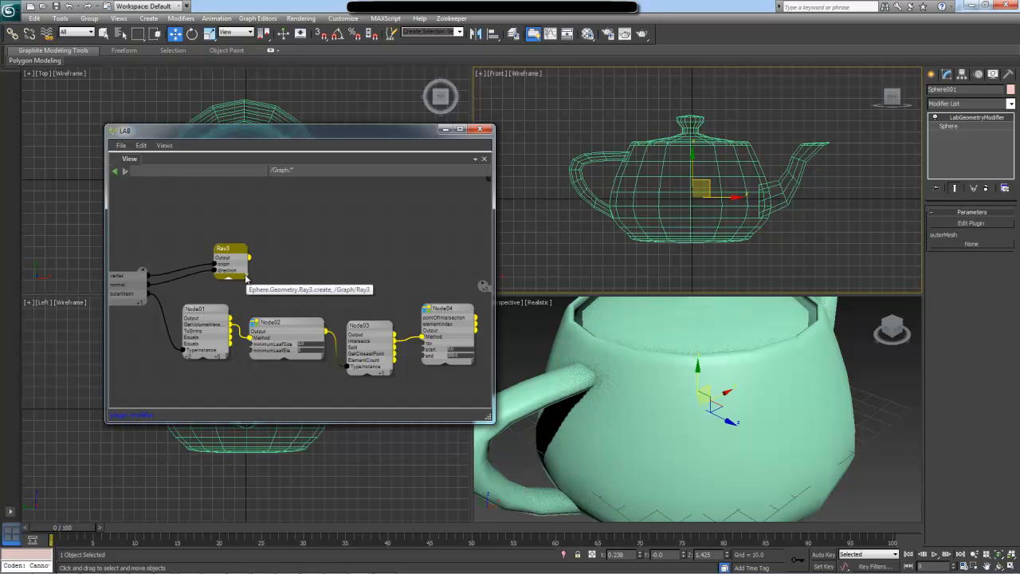
{"action": "left_click_drag", "start_coordinate": [251, 258], "coordinate": [424, 341]}
{"action": "middle_click_drag", "start_coordinate": [401, 268], "coordinate": [342, 266]}
{"action": "left_click_drag", "start_coordinate": [396, 306], "coordinate": [326, 248]}
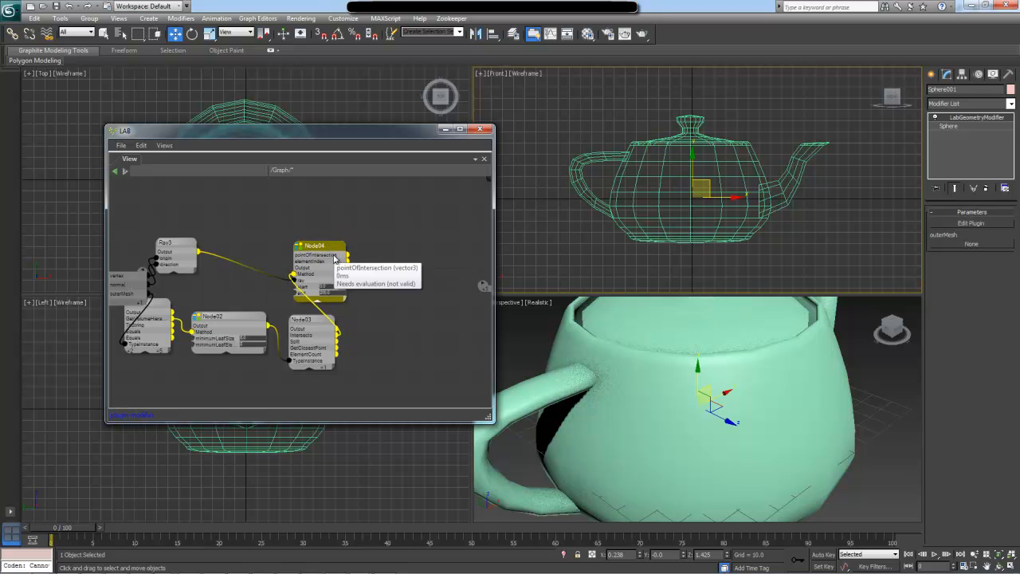
{"action": "left_click_drag", "start_coordinate": [335, 259], "coordinate": [470, 291]}
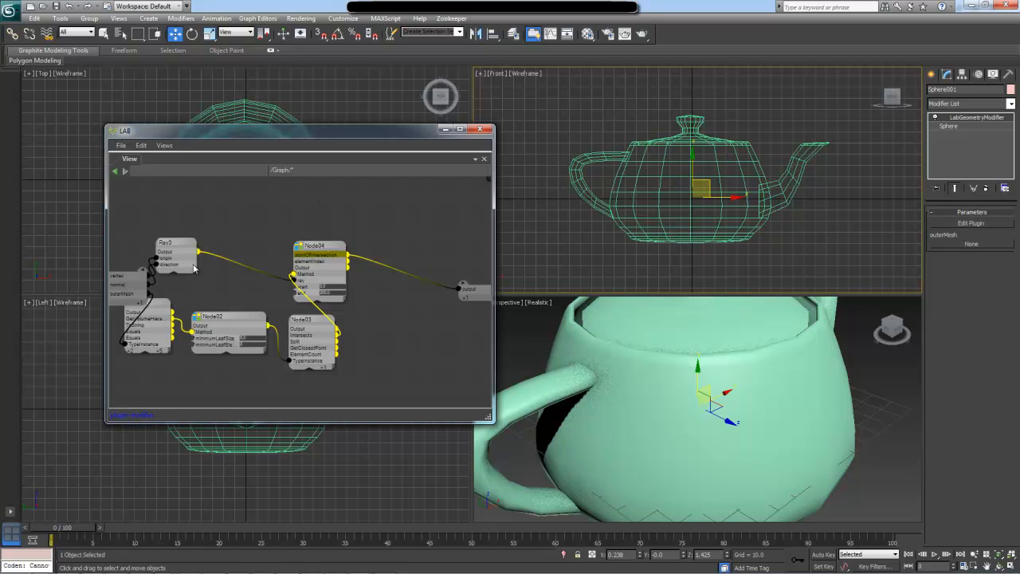
- Return to the parent graph, move the Graph node up clear of the polygons connection, and widen it
{"action": "left_click", "coordinate": [115, 171]}
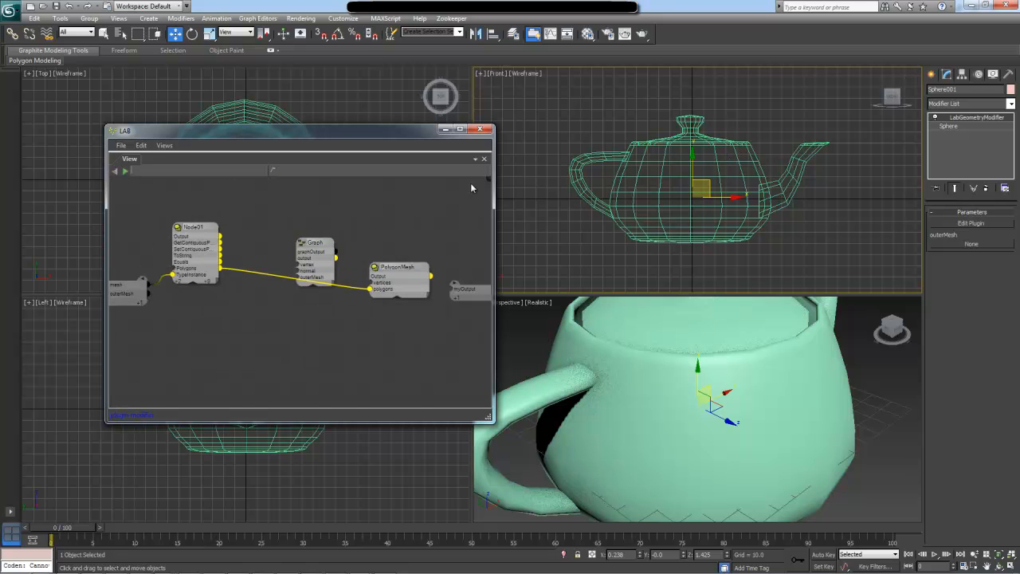
{"action": "left_click_drag", "start_coordinate": [319, 242], "coordinate": [301, 216]}
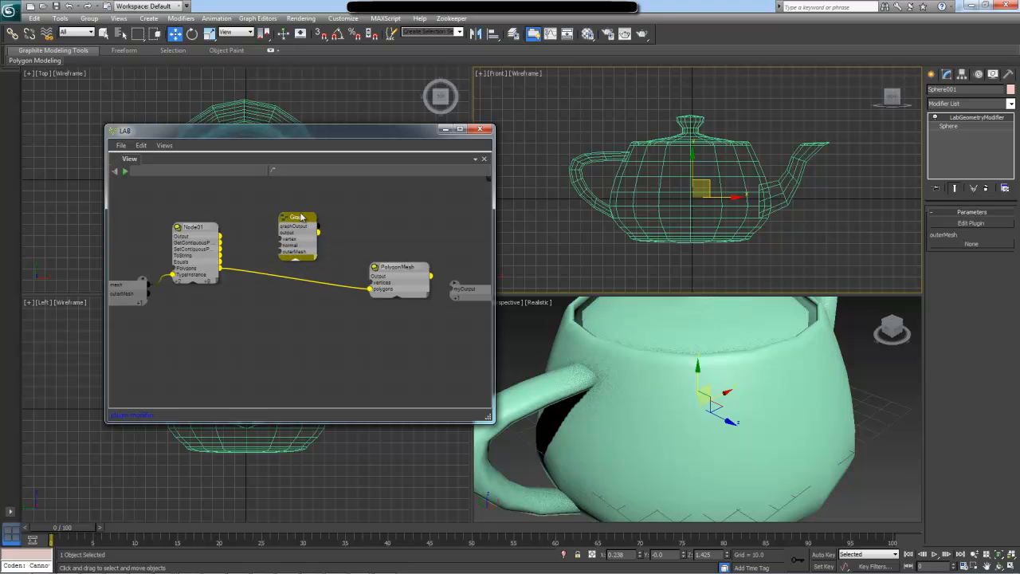
{"action": "left_click_drag", "start_coordinate": [314, 259], "coordinate": [325, 260]}
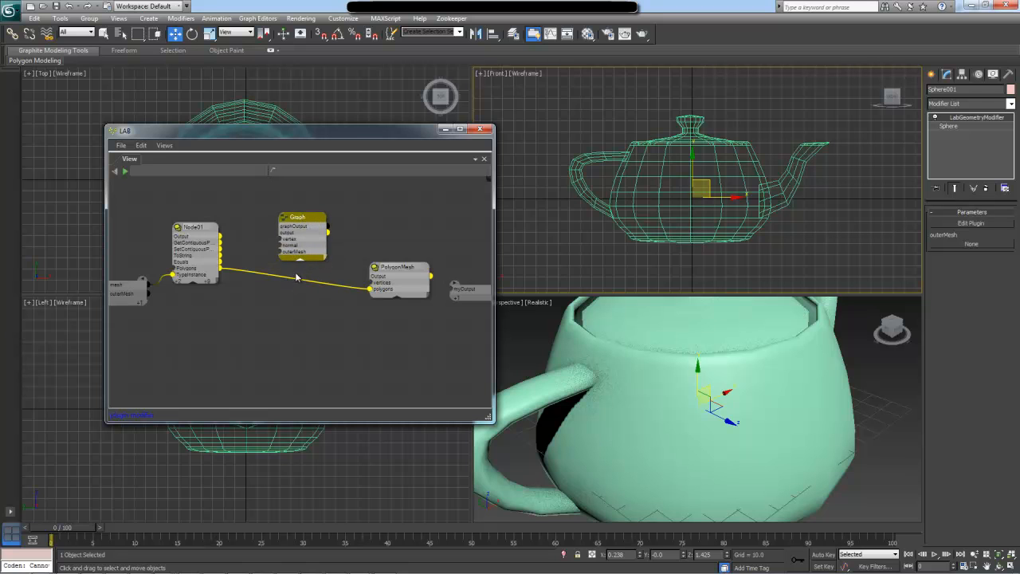
- Expose Vertices and VertexNormals on the mesh's member node and connect them to the Graph node's vertex and normal inputs
{"action": "right_click", "coordinate": [209, 282]}
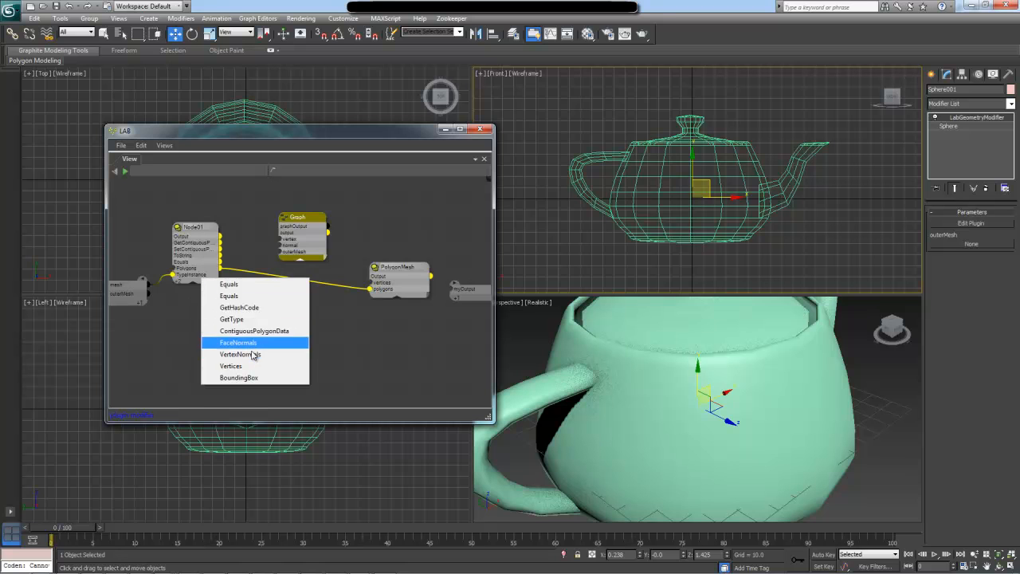
{"action": "left_click", "coordinate": [231, 365]}
{"action": "left_click_drag", "start_coordinate": [221, 272], "coordinate": [288, 240]}
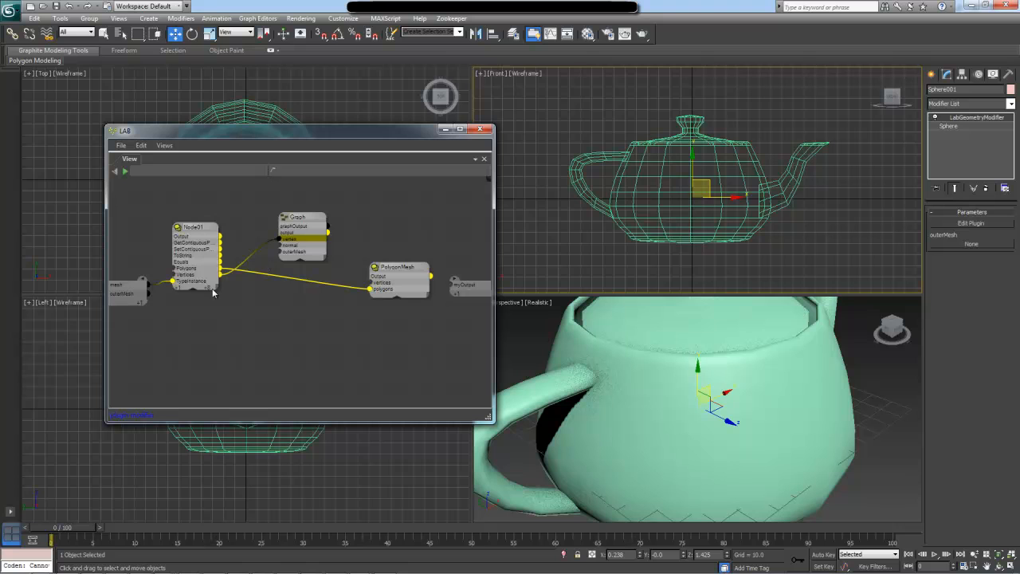
{"action": "right_click", "coordinate": [213, 292]}
{"action": "left_click", "coordinate": [231, 358]}
{"action": "left_click_drag", "start_coordinate": [220, 274], "coordinate": [292, 244]}
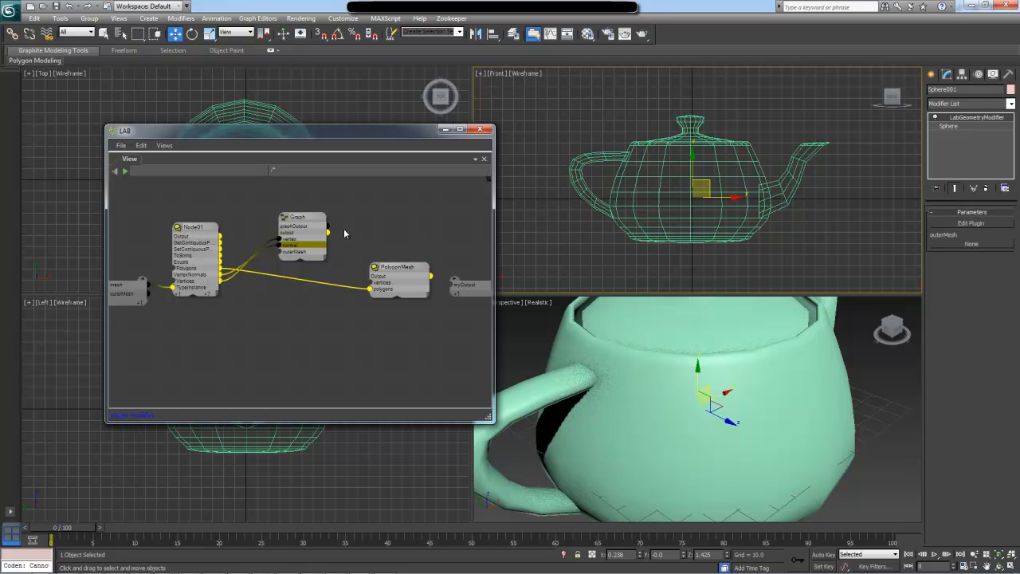
- Add a TriangleMesh.create(Ephere.Geometry.PolygonMesh) node and route outerMesh through it into the Graph node's outerMesh input
{"action": "mouse_move", "coordinate": [317, 236]}
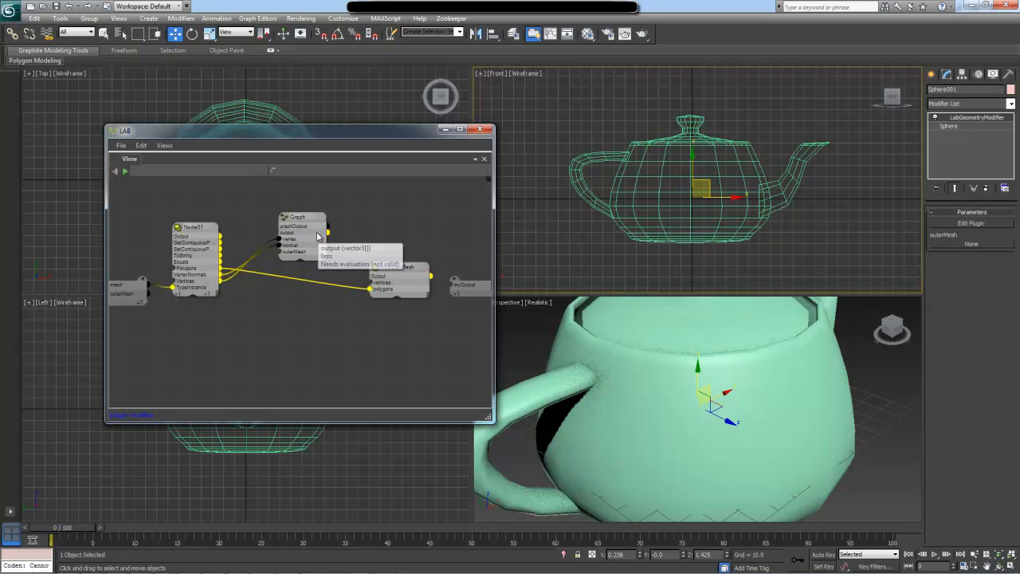
{"action": "mouse_move", "coordinate": [294, 254]}
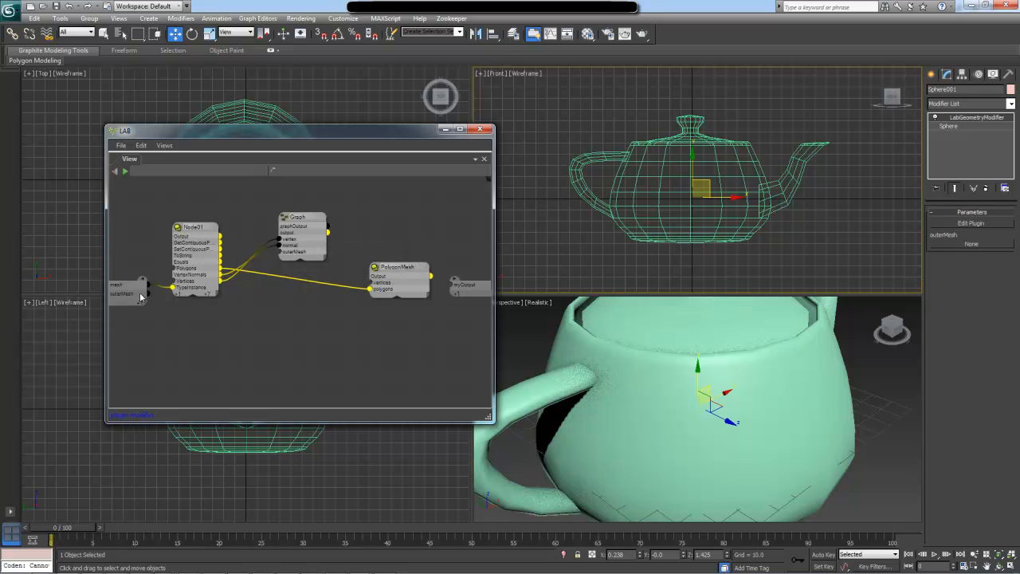
{"action": "mouse_move", "coordinate": [141, 296]}
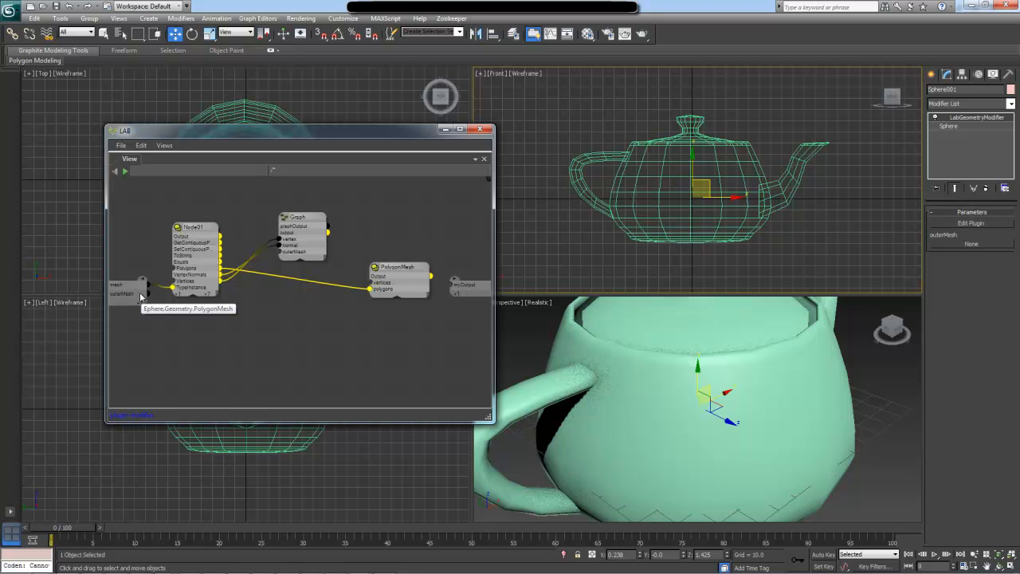
{"action": "double_click", "coordinate": [195, 334]}
{"action": "type", "text": "triang"}
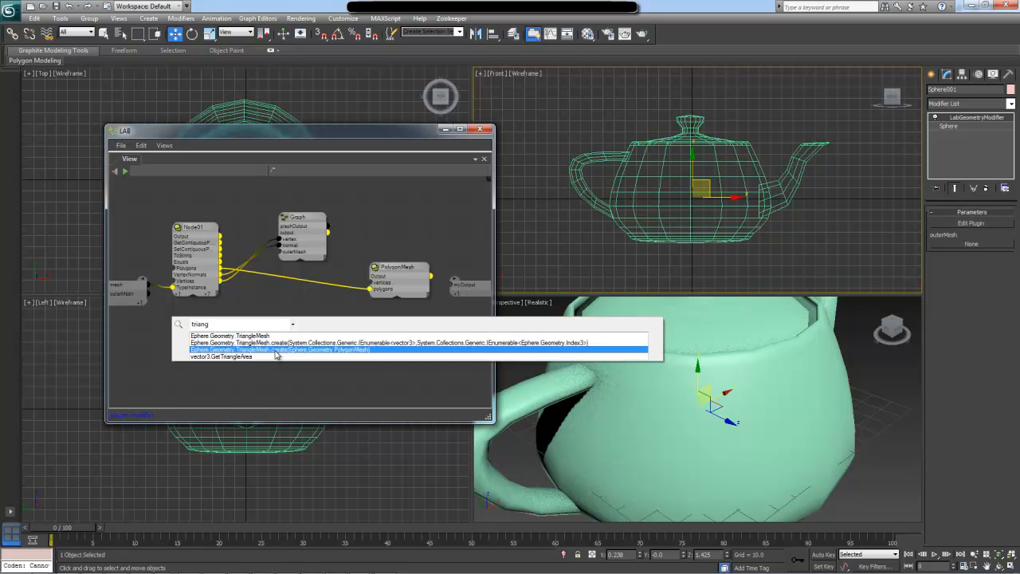
{"action": "left_click", "coordinate": [268, 350]}
{"action": "left_click_drag", "start_coordinate": [144, 293], "coordinate": [281, 251]}
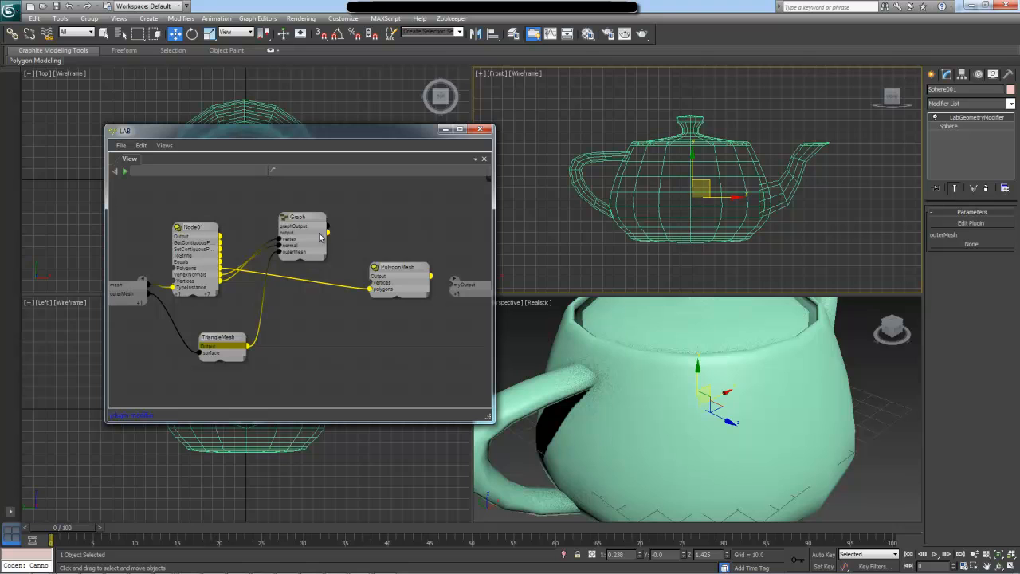
- Connect the Graph node's output to the PolygonMesh vertices and the PolygonMesh output to myOutput
{"action": "left_click_drag", "start_coordinate": [326, 232], "coordinate": [384, 289]}
{"action": "left_click", "coordinate": [403, 272]}
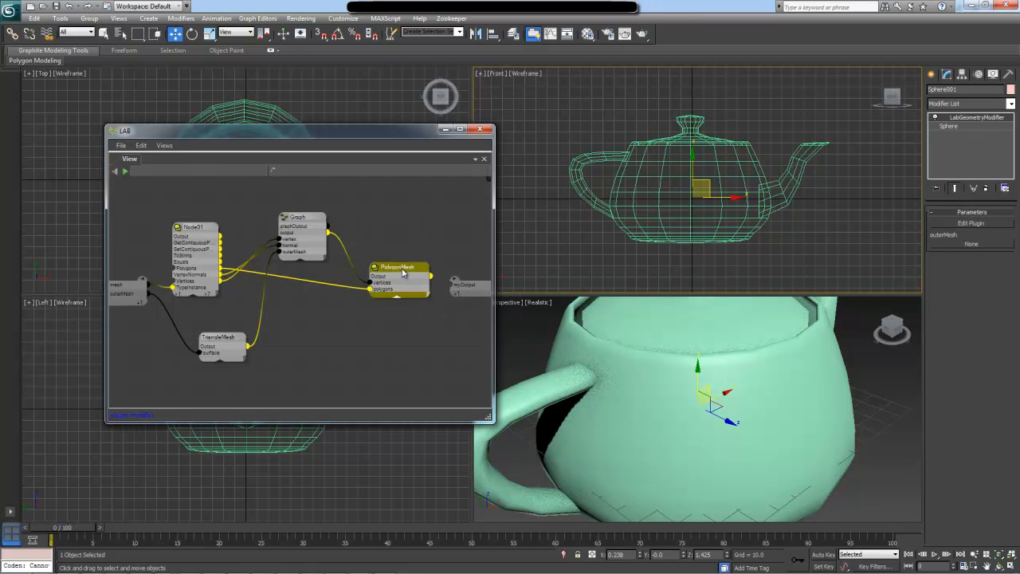
{"action": "left_click_drag", "start_coordinate": [429, 275], "coordinate": [455, 287]}
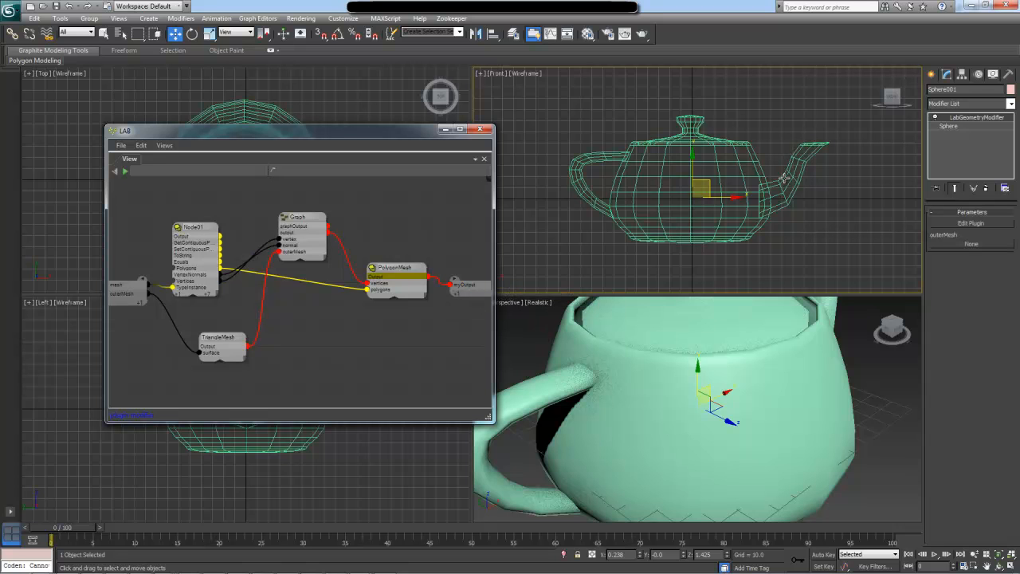
- Assign Teapot001 as the modifier's outerMesh and examine the deformed sphere in the maximized Perspective view
{"action": "left_click", "coordinate": [969, 244]}
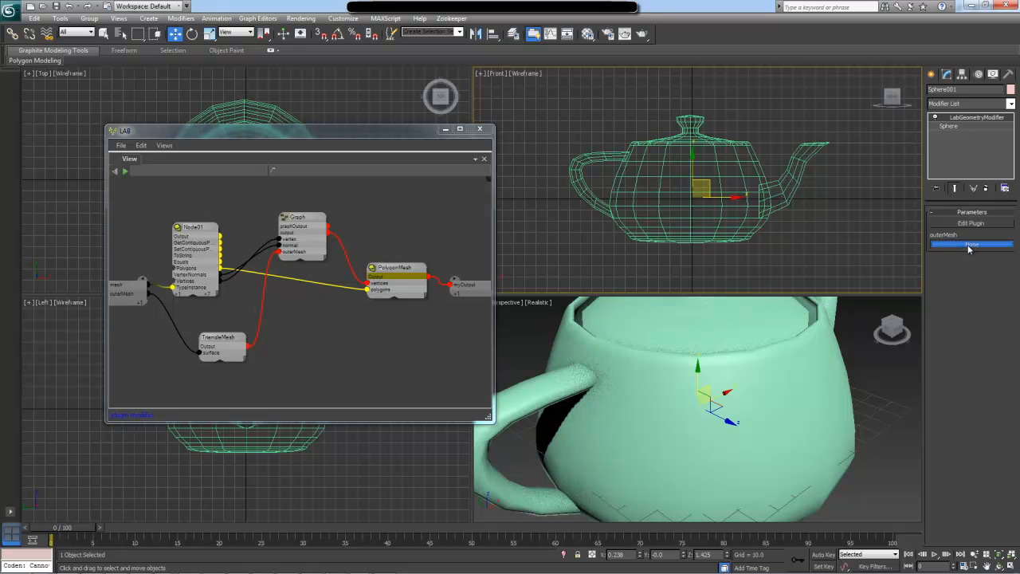
{"action": "left_click", "coordinate": [794, 189]}
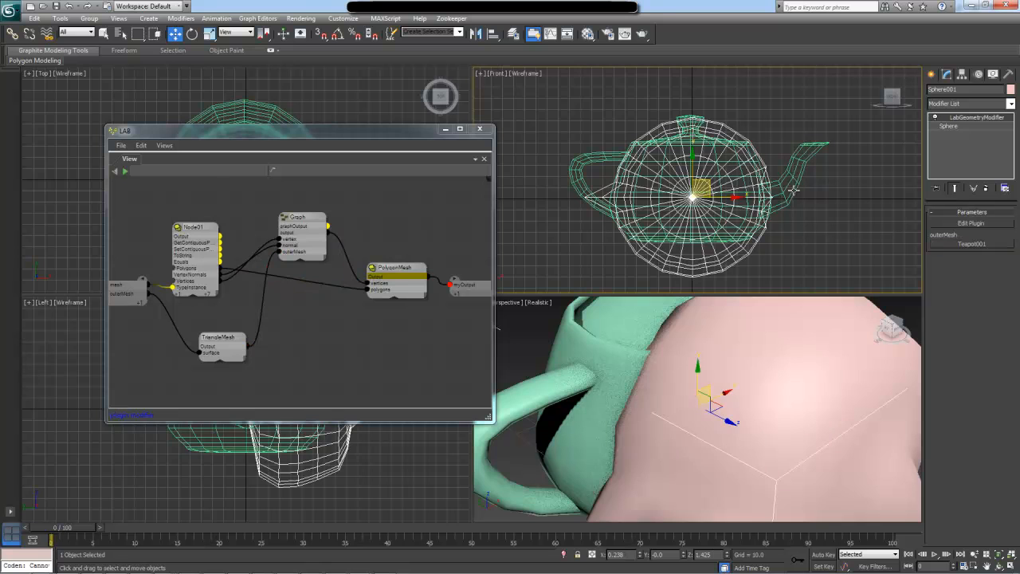
{"action": "key", "text": "w"}
{"action": "middle_click_drag", "start_coordinate": [757, 379], "coordinate": [764, 382], "text": "alt"}
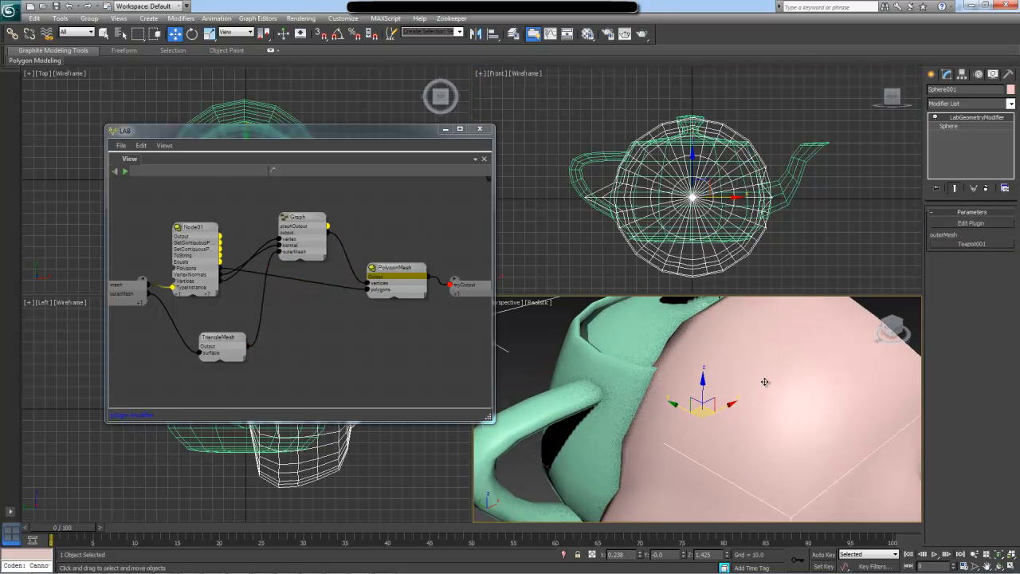
{"action": "scroll", "coordinate": [764, 382], "scroll_direction": "down", "scroll_amount": 5}
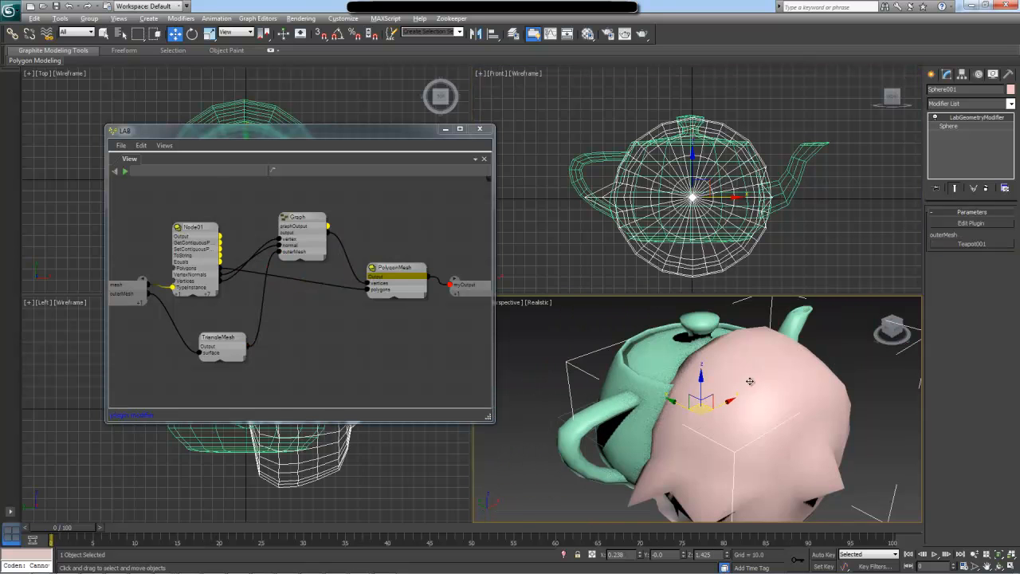
{"action": "key", "text": "alt+w"}
{"action": "scroll", "coordinate": [672, 296], "scroll_direction": "down", "scroll_amount": 4}
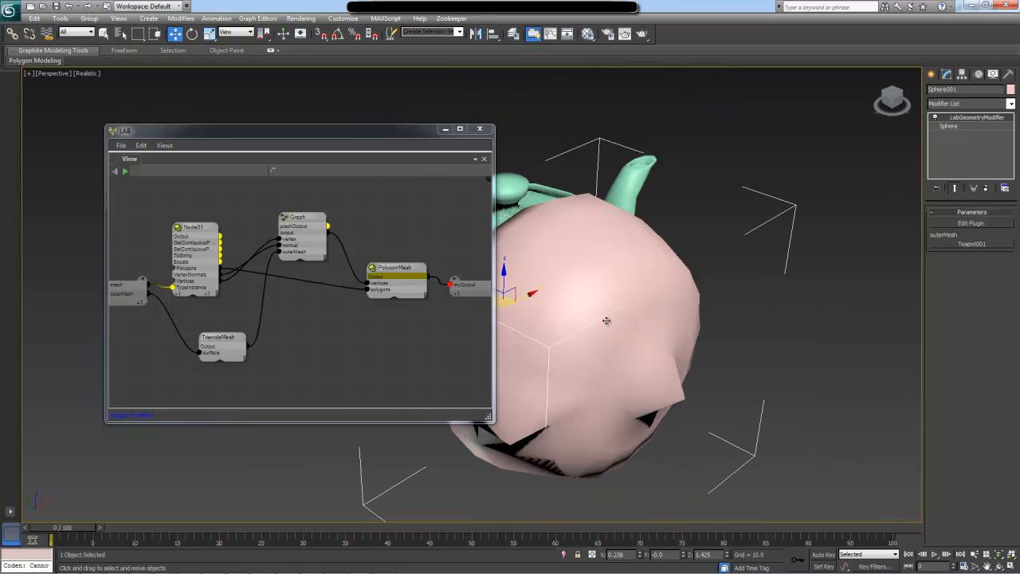
{"action": "middle_click_drag", "start_coordinate": [607, 322], "coordinate": [726, 338], "text": "alt"}
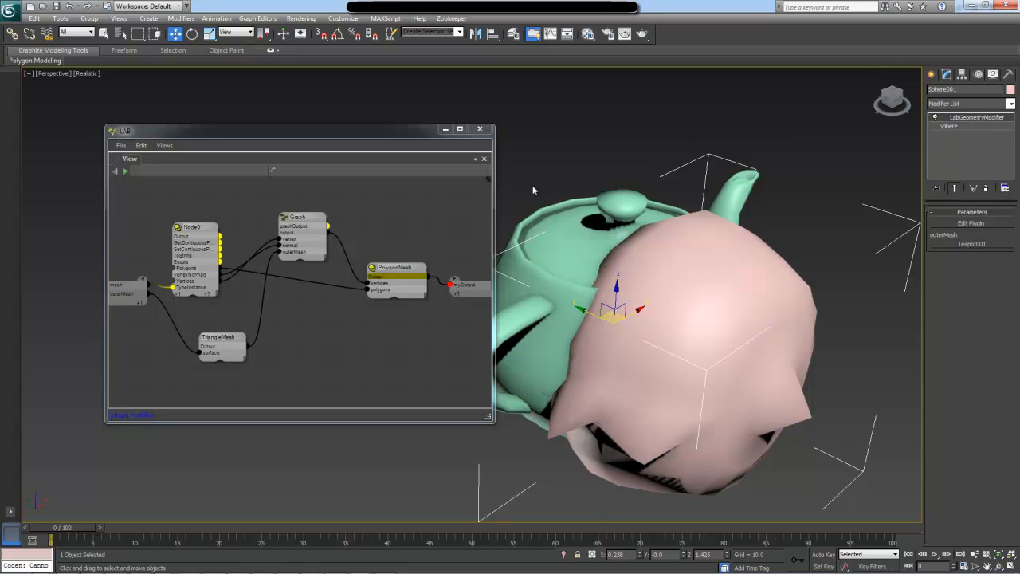
- Add a Transformation mesh component input for both the mesh and outerMesh inputs of the modifier graph
{"action": "left_click_drag", "start_coordinate": [225, 348], "coordinate": [225, 320]}
{"action": "right_click", "coordinate": [128, 285]}
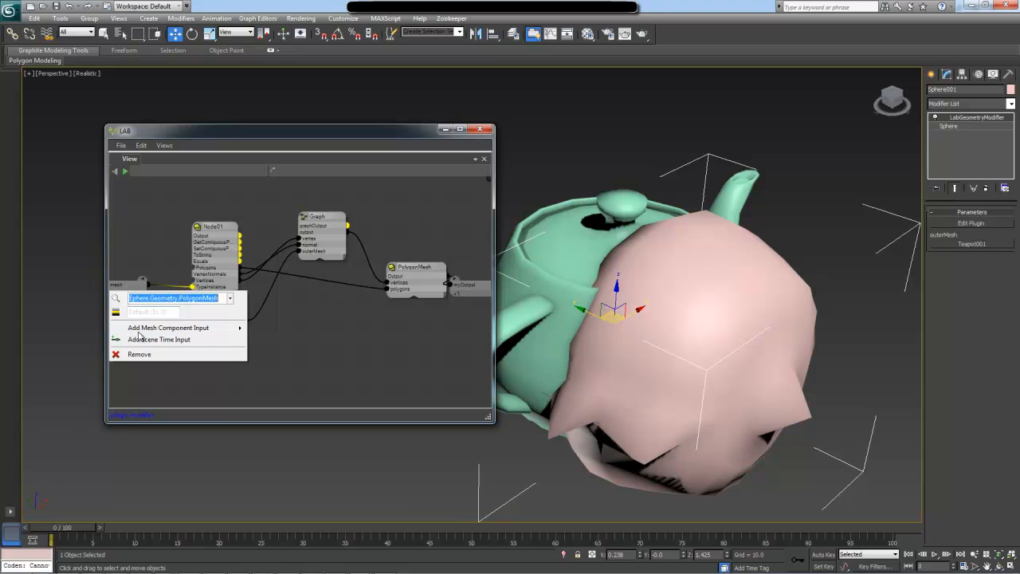
{"action": "mouse_move", "coordinate": [159, 327]}
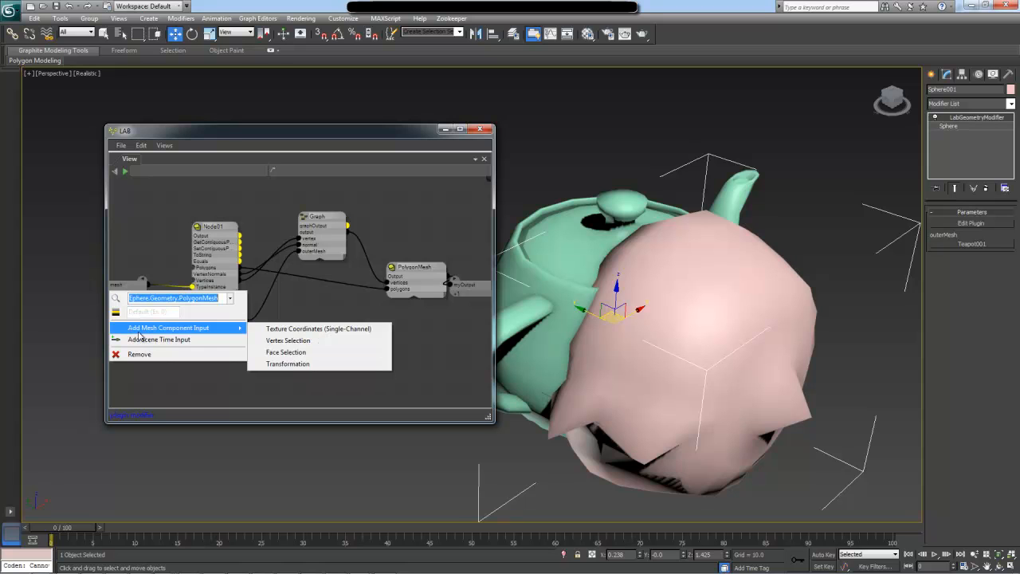
{"action": "left_click", "coordinate": [292, 365]}
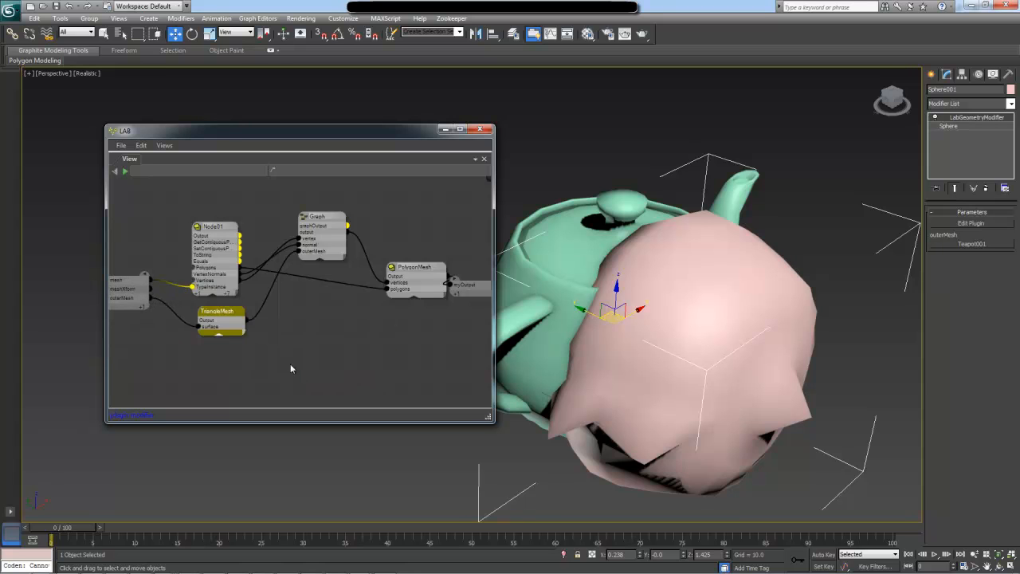
{"action": "right_click", "coordinate": [129, 299]}
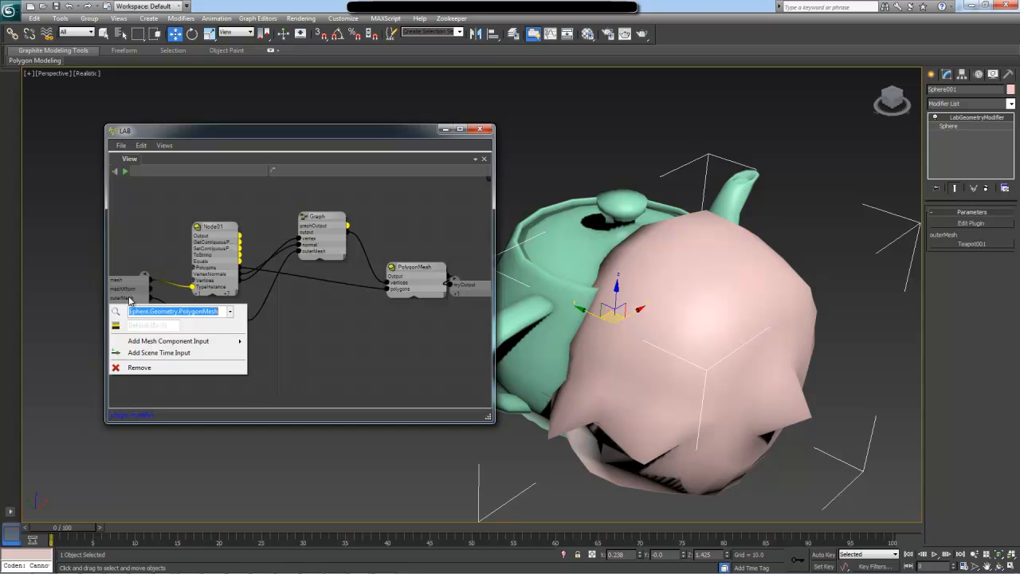
{"action": "mouse_move", "coordinate": [159, 341]}
{"action": "left_click", "coordinate": [296, 379]}
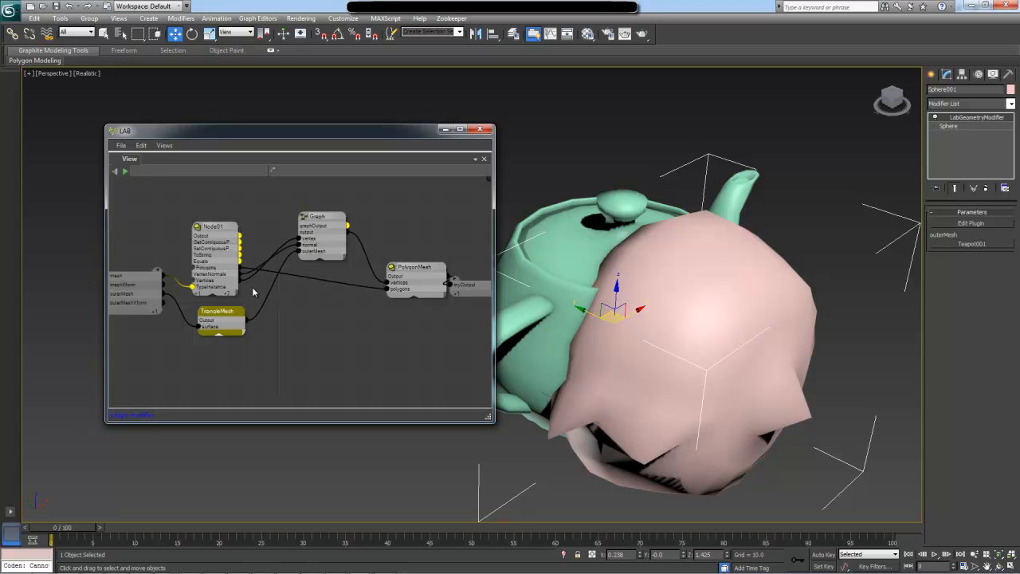
{"action": "left_click_drag", "start_coordinate": [231, 313], "coordinate": [226, 310]}
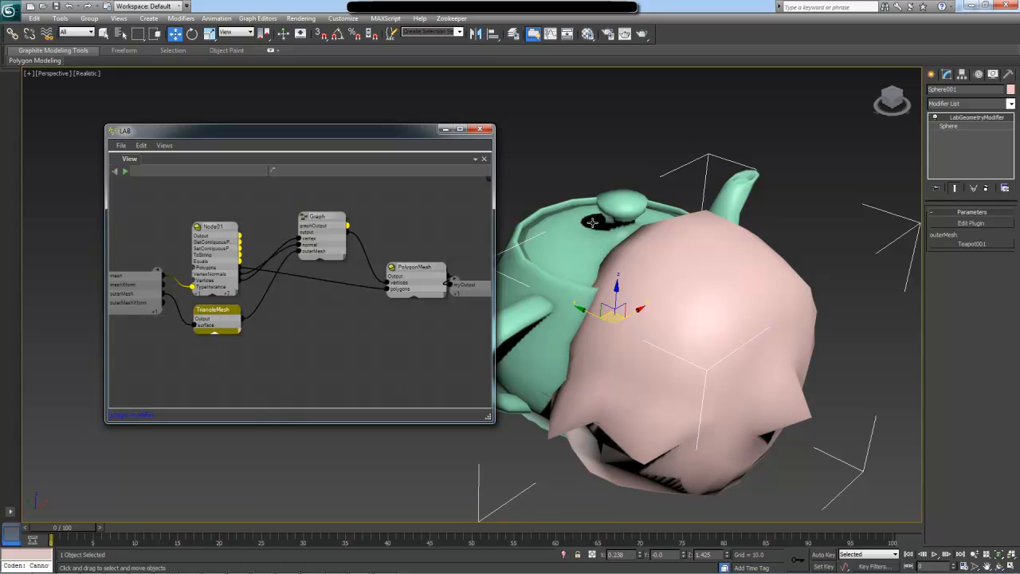
{"action": "middle_click_drag", "start_coordinate": [270, 285], "coordinate": [359, 289]}
{"action": "left_click_drag", "start_coordinate": [325, 312], "coordinate": [343, 298]}
{"action": "left_click_drag", "start_coordinate": [150, 298], "coordinate": [209, 309]}
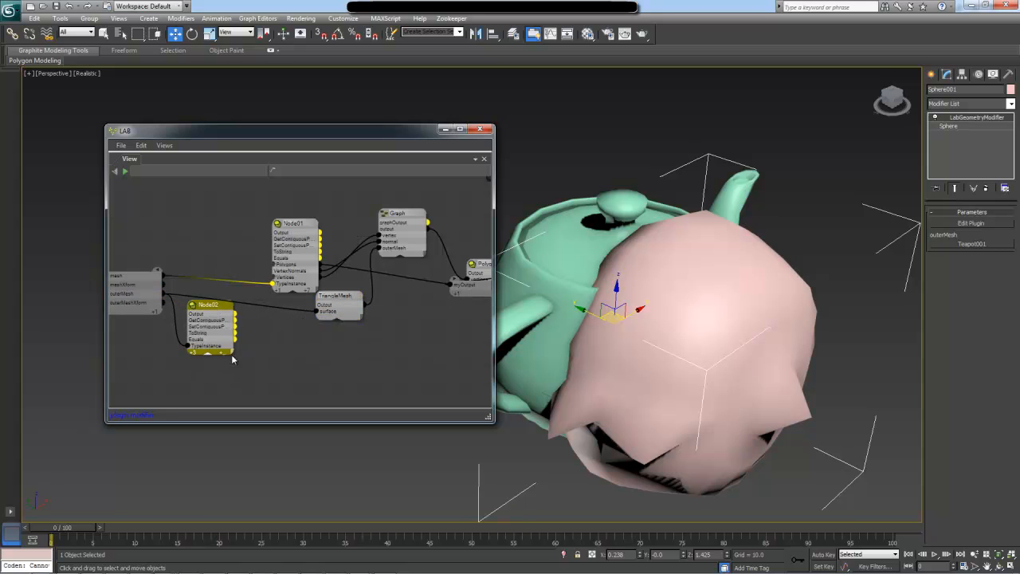
{"action": "left_click_drag", "start_coordinate": [232, 356], "coordinate": [237, 353]}
{"action": "left_click", "coordinate": [231, 354]}
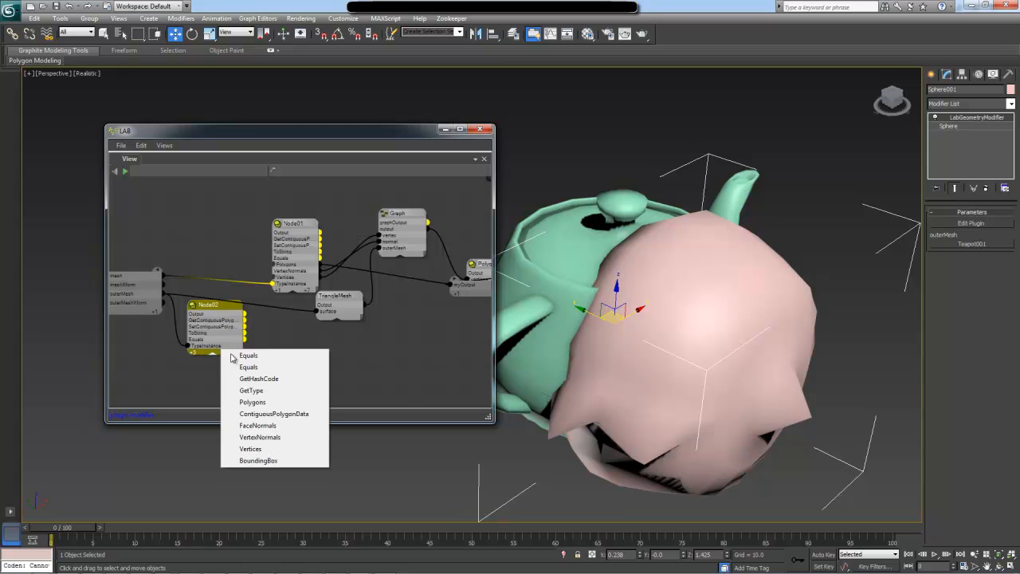
{"action": "left_click", "coordinate": [326, 340]}
{"action": "double_click", "coordinate": [327, 340]}
{"action": "type", "text": "trian"}
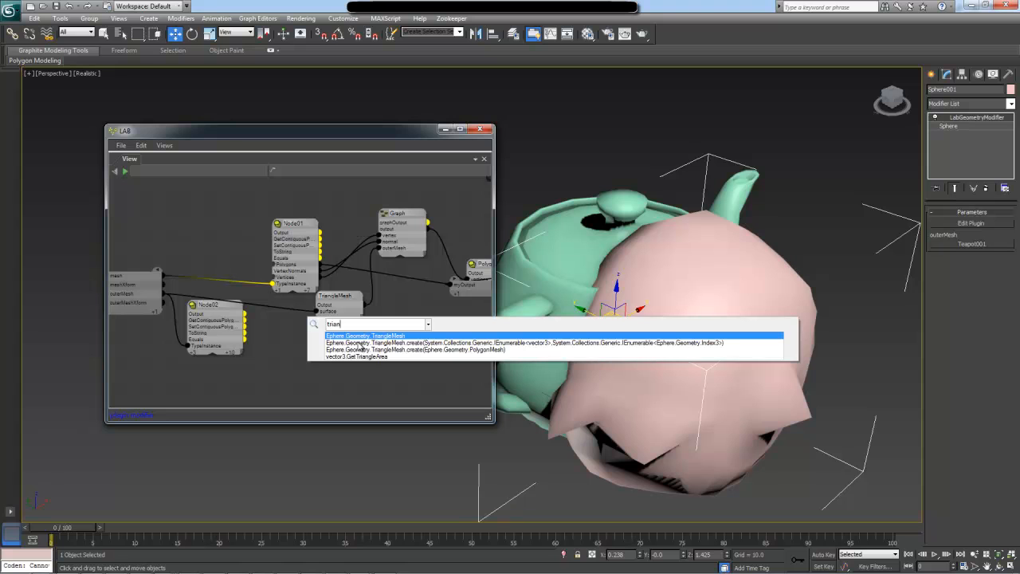
{"action": "left_click", "coordinate": [362, 344]}
{"action": "left_click", "coordinate": [365, 332]}
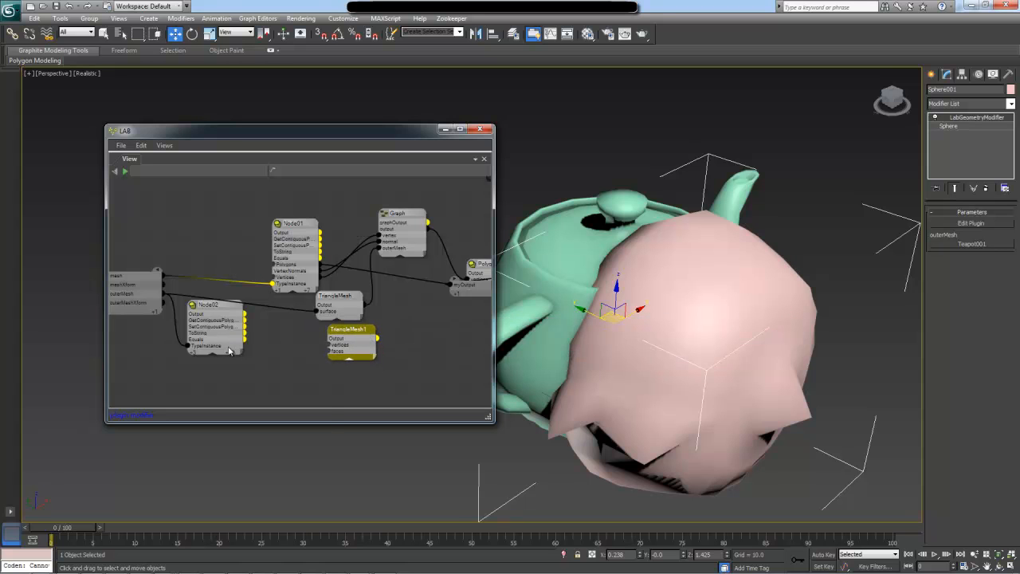
{"action": "left_click", "coordinate": [229, 355]}
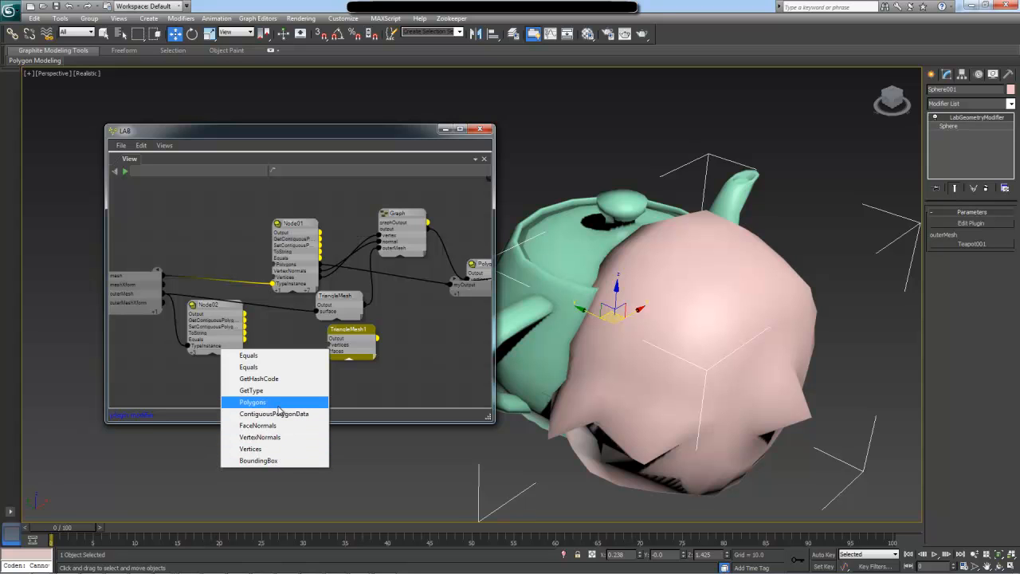
{"action": "left_click", "coordinate": [403, 359]}
{"action": "left_click_drag", "start_coordinate": [170, 396], "coordinate": [369, 338]}
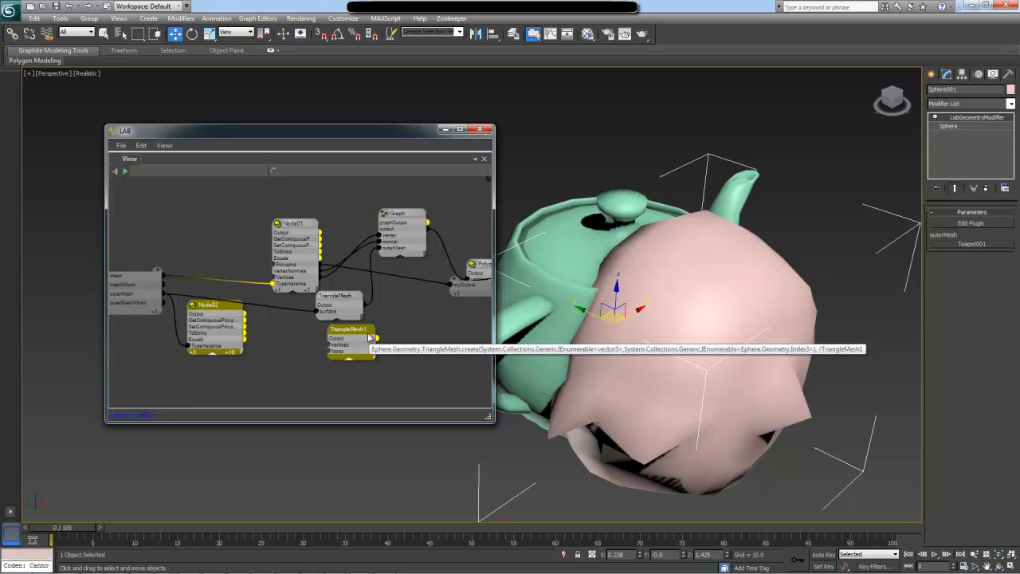
{"action": "key", "text": "Delete"}
- Move the TriangleMesh node beside the graph inputs and add a second TriangleMesh.create node that takes vertices and faces
{"action": "left_click_drag", "start_coordinate": [346, 300], "coordinate": [229, 312]}
{"action": "key", "text": "Tab"}
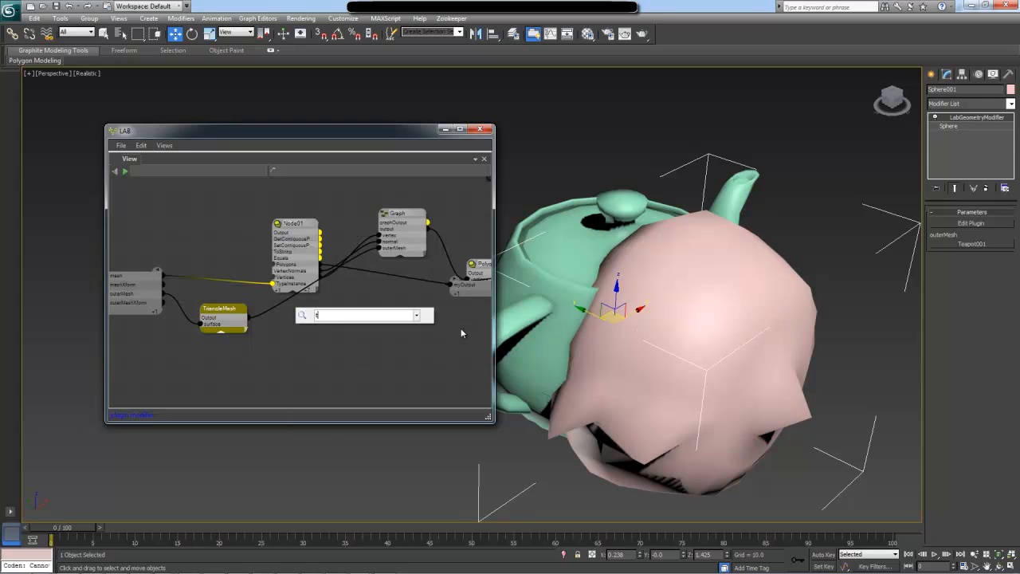
{"action": "type", "text": "trian"}
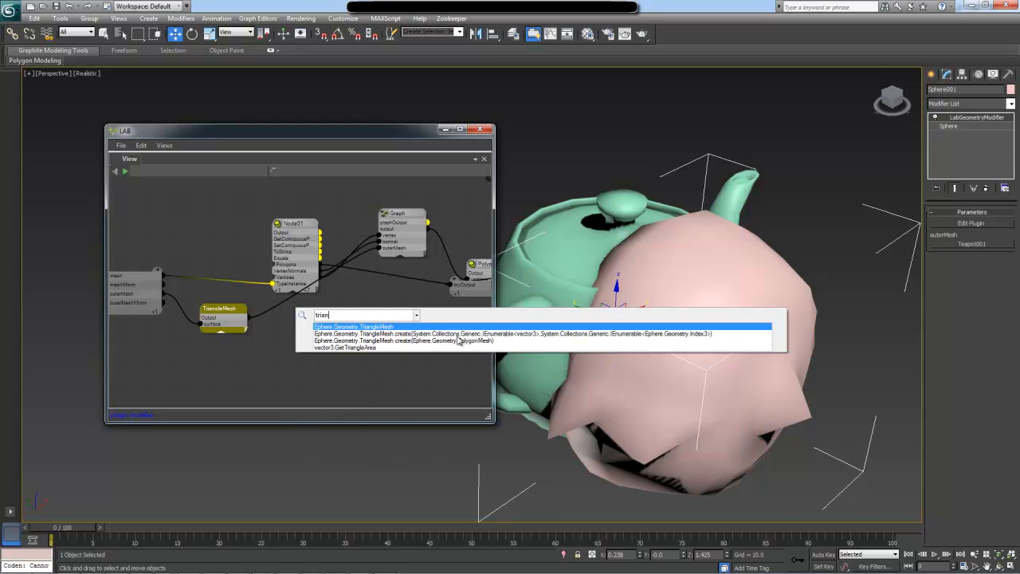
{"action": "key", "text": "Return"}
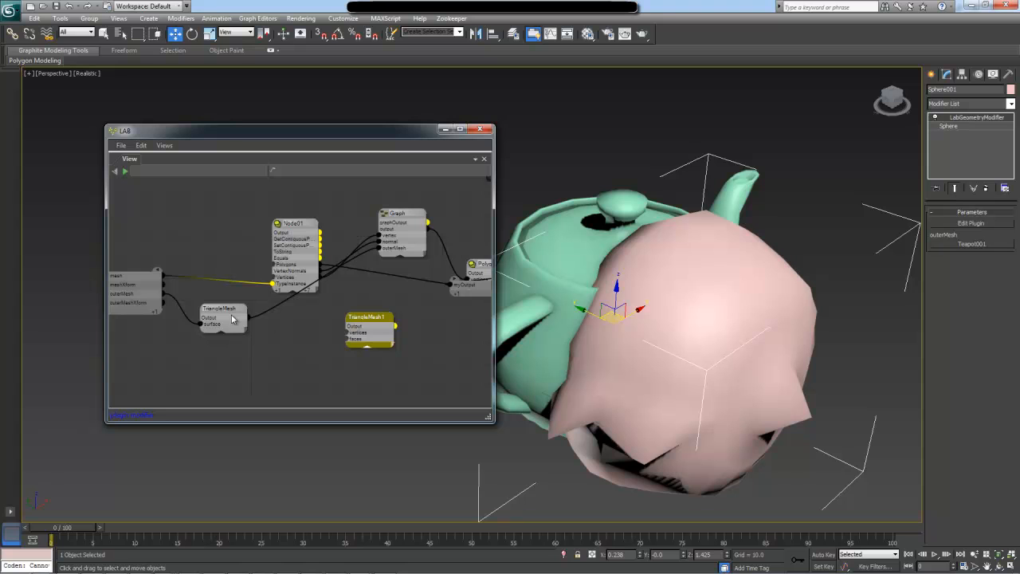
- Create a member node from the first TriangleMesh output, expose its Triangles, and connect them to the new TriangleMesh node's faces input
{"action": "mouse_move", "coordinate": [221, 318]}
{"action": "left_mouse_down"}
{"action": "mouse_move", "coordinate": [283, 320]}
{"action": "mouse_move", "coordinate": [278, 343]}
{"action": "mouse_move", "coordinate": [280, 325]}
{"action": "mouse_move", "coordinate": [206, 309]}
{"action": "left_mouse_up"}
{"action": "left_click", "coordinate": [294, 344]}
{"action": "left_click_drag", "start_coordinate": [290, 336], "coordinate": [267, 330]}
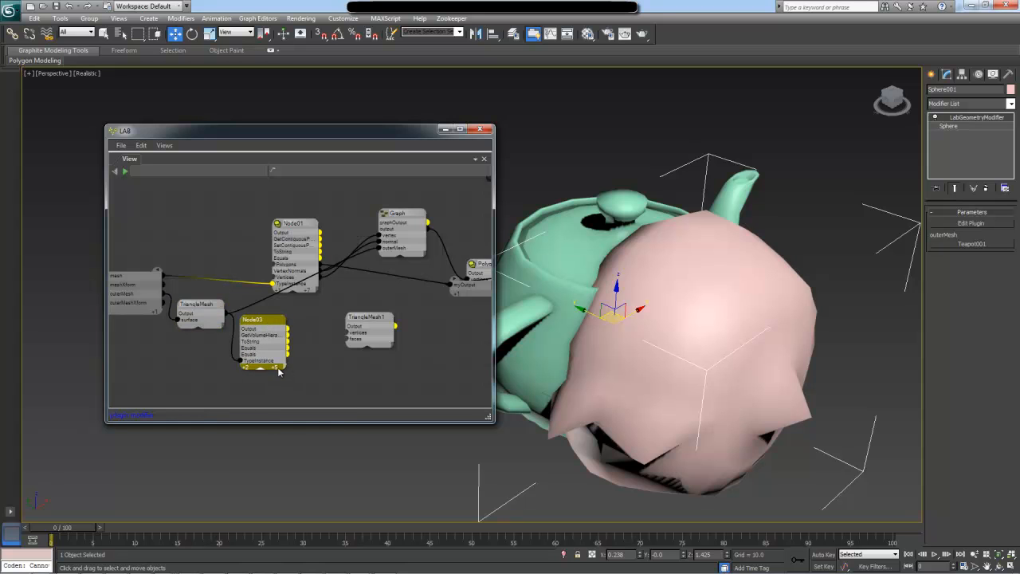
{"action": "left_click", "coordinate": [275, 367]}
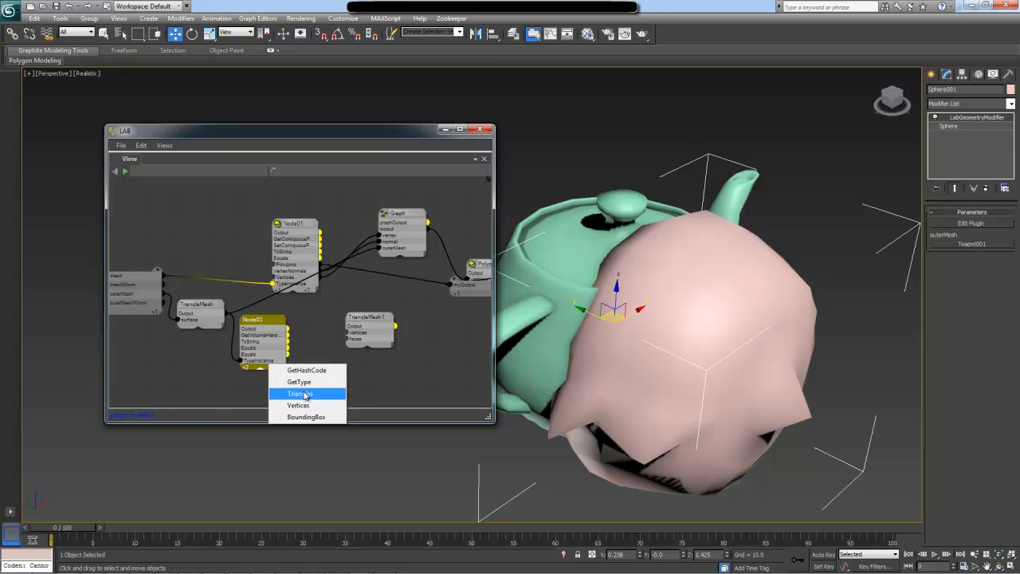
{"action": "left_click", "coordinate": [300, 393]}
{"action": "left_click_drag", "start_coordinate": [288, 355], "coordinate": [409, 338]}
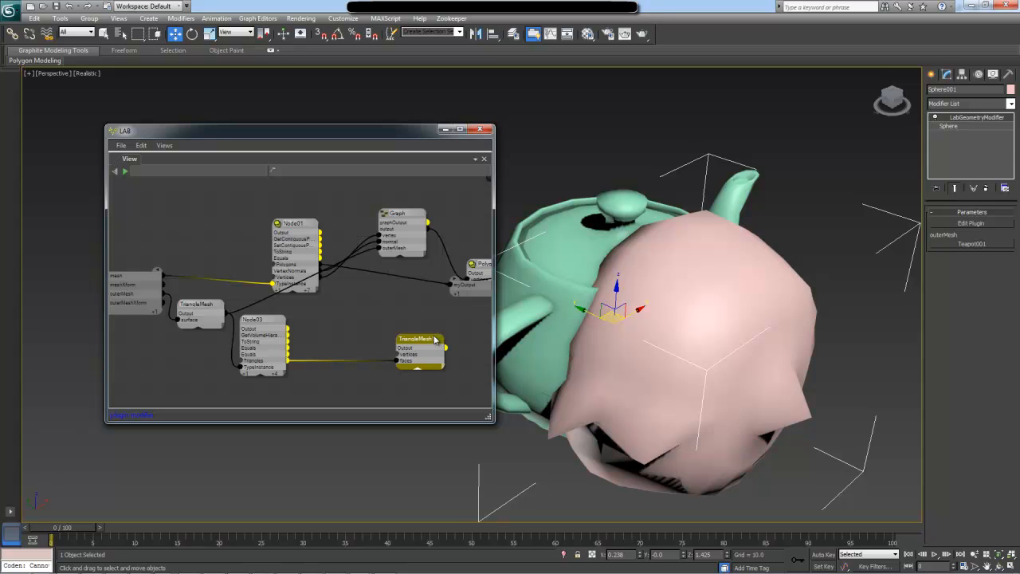
{"action": "left_click_drag", "start_coordinate": [434, 340], "coordinate": [463, 336]}
- Add an Ephere.Utilities.Operator.MultiplyAlternative2 node and connect outerMeshXform to its value1 input
{"action": "double_click", "coordinate": [313, 325]}
{"action": "type", "text": "multi"}
{"action": "key", "text": "Down"}
{"action": "key", "text": "Down"}
{"action": "key", "text": "Down"}
{"action": "key", "text": "Down"}
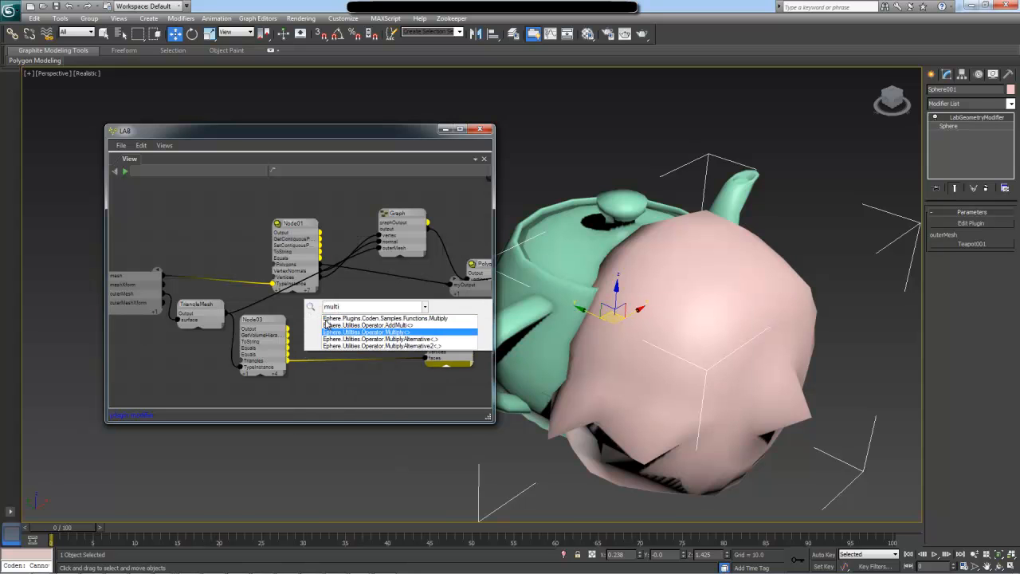
{"action": "key", "text": "Return"}
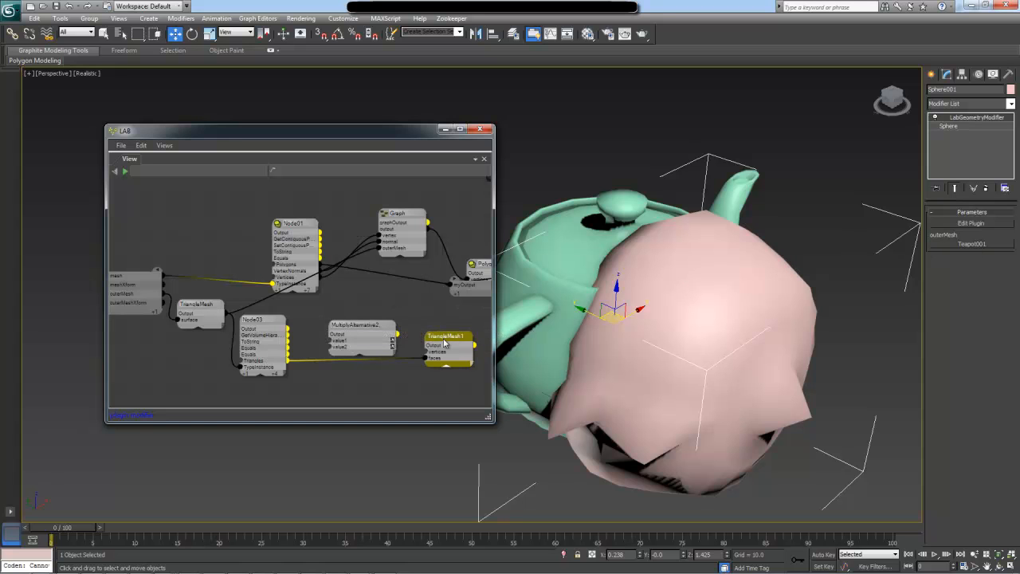
{"action": "left_click_drag", "start_coordinate": [380, 339], "coordinate": [371, 329]}
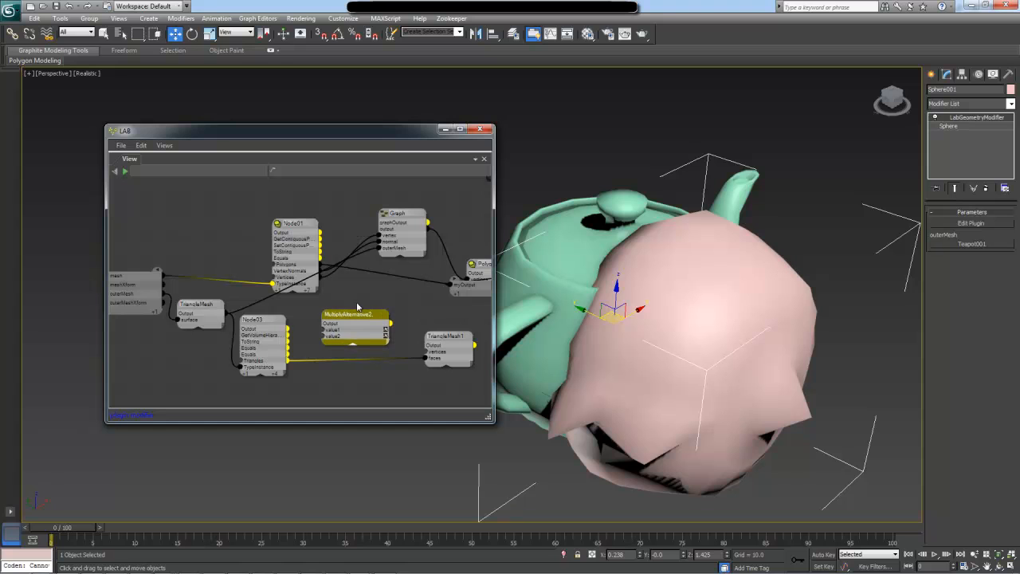
{"action": "left_click_drag", "start_coordinate": [140, 307], "coordinate": [323, 329]}
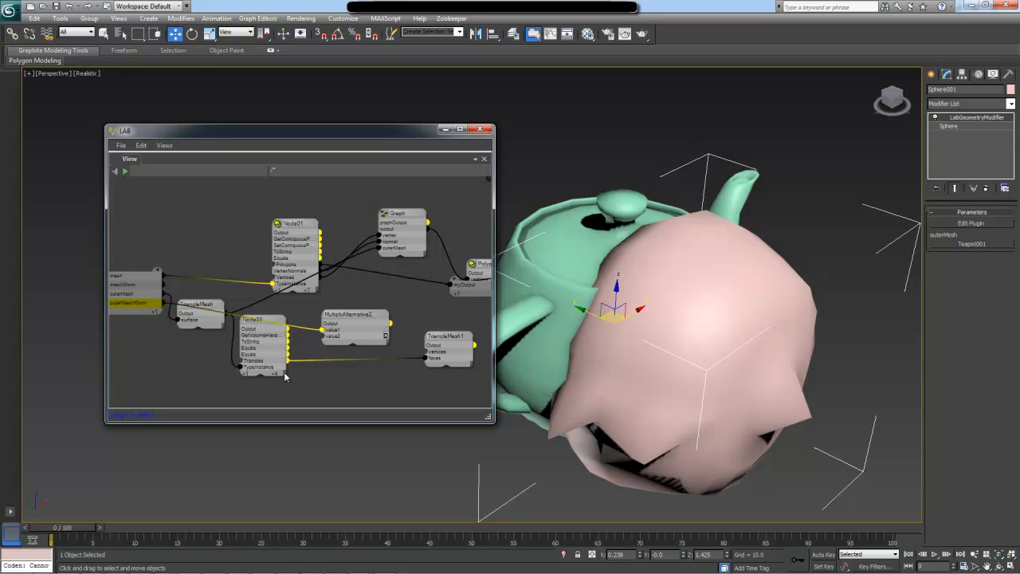
- Expose Vertices on the triangle mesh's member node and connect them to the multiply node's value2 input
{"action": "right_click", "coordinate": [281, 376]}
{"action": "left_click", "coordinate": [286, 401]}
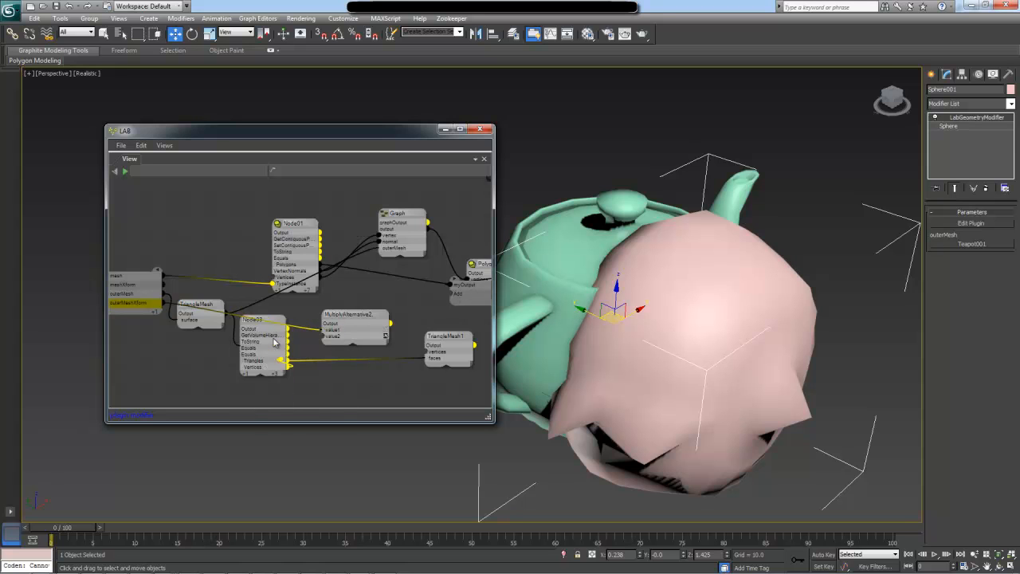
{"action": "left_click_drag", "start_coordinate": [311, 361], "coordinate": [334, 322]}
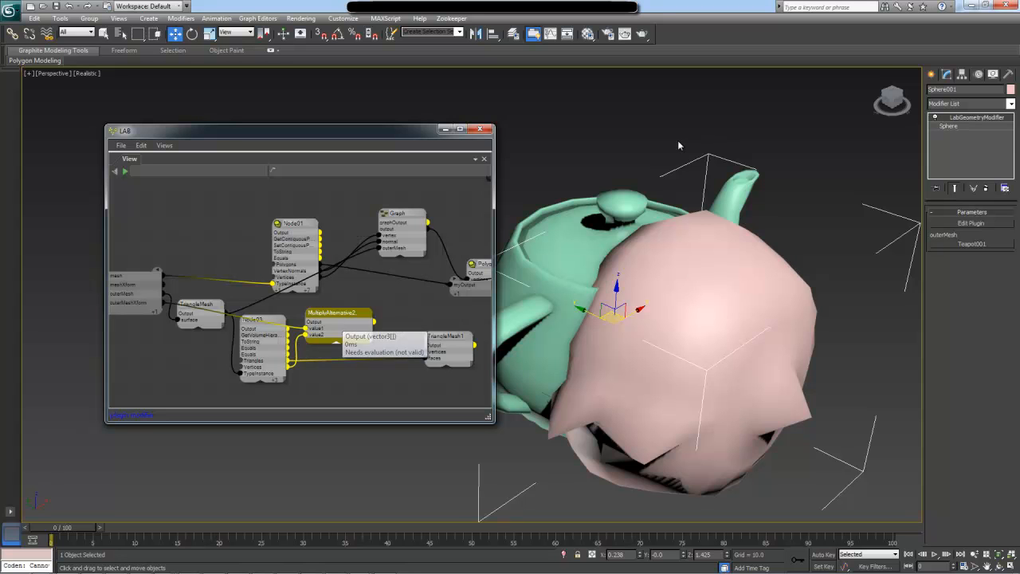
{"action": "left_click_drag", "start_coordinate": [451, 337], "coordinate": [470, 357]}
- Add a second MultiplyAlternative2 node, feeding meshXform's Inverse into value1 and the first multiply node's output into value2
{"action": "middle_click_drag", "start_coordinate": [433, 321], "coordinate": [375, 303]}
{"action": "key", "text": "Tab"}
{"action": "type", "text": "mu"}
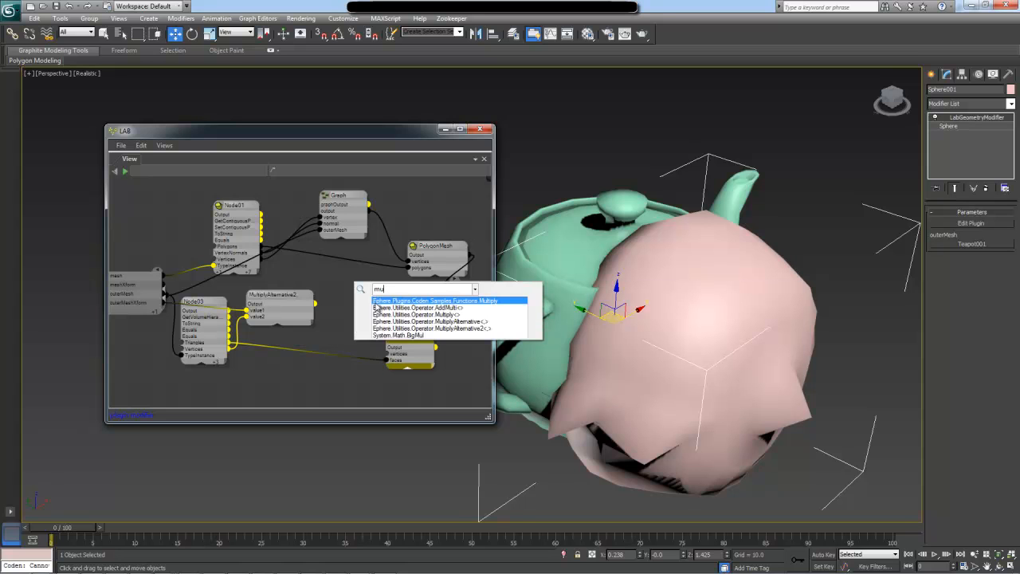
{"action": "left_click", "coordinate": [462, 328]}
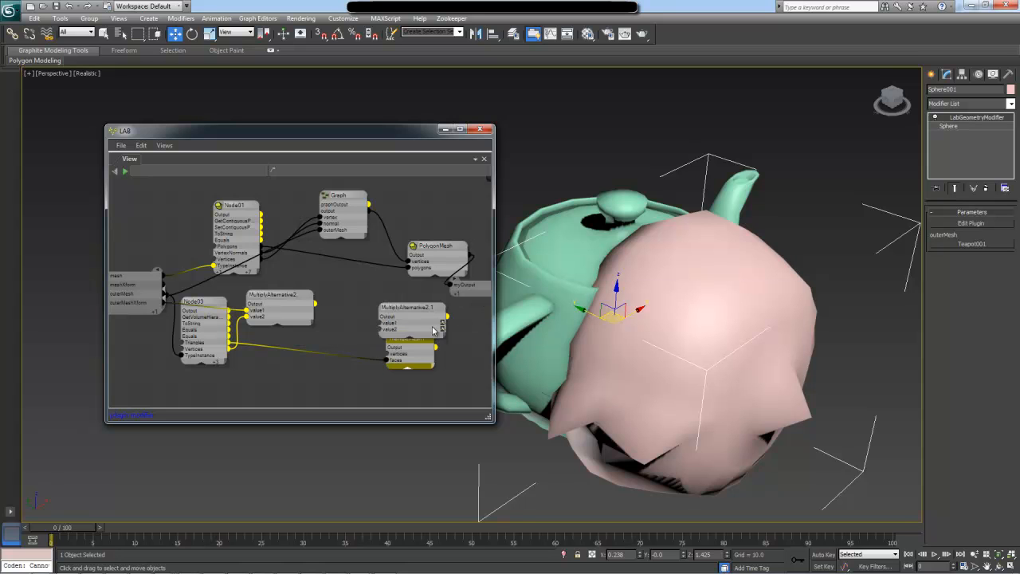
{"action": "left_click_drag", "start_coordinate": [423, 317], "coordinate": [396, 299]}
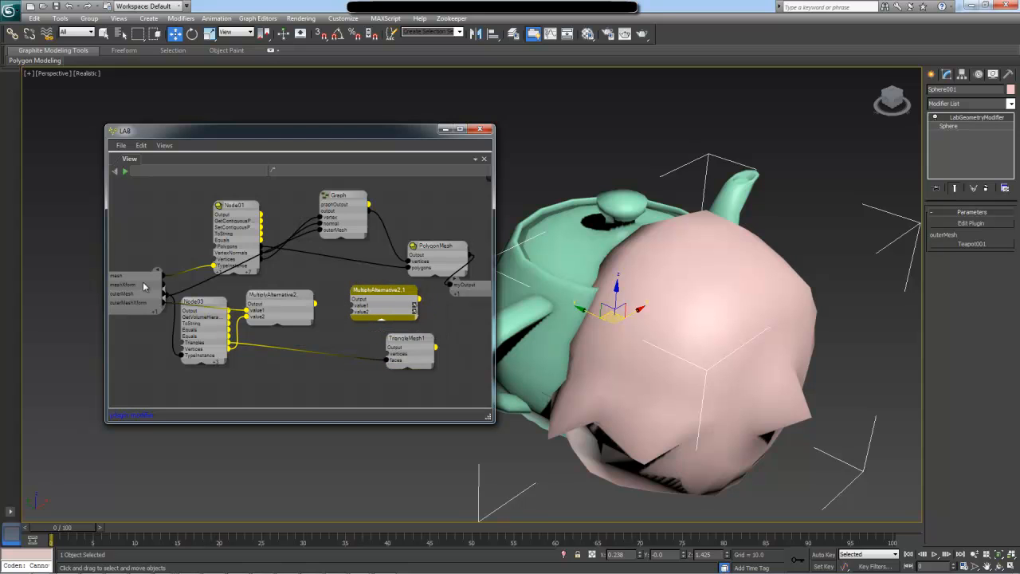
{"action": "left_click_drag", "start_coordinate": [145, 287], "coordinate": [357, 293]}
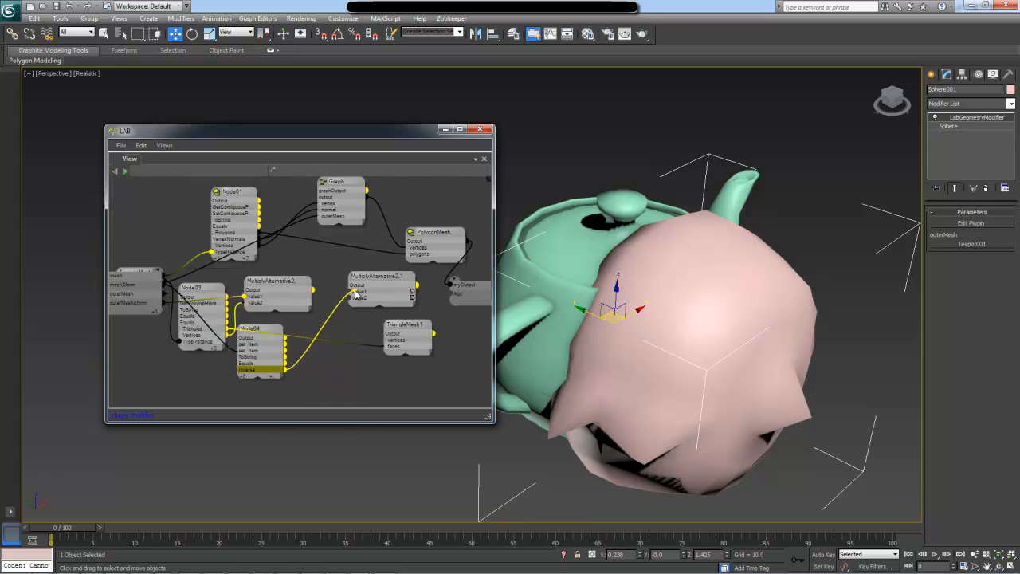
{"action": "left_click_drag", "start_coordinate": [280, 291], "coordinate": [358, 298]}
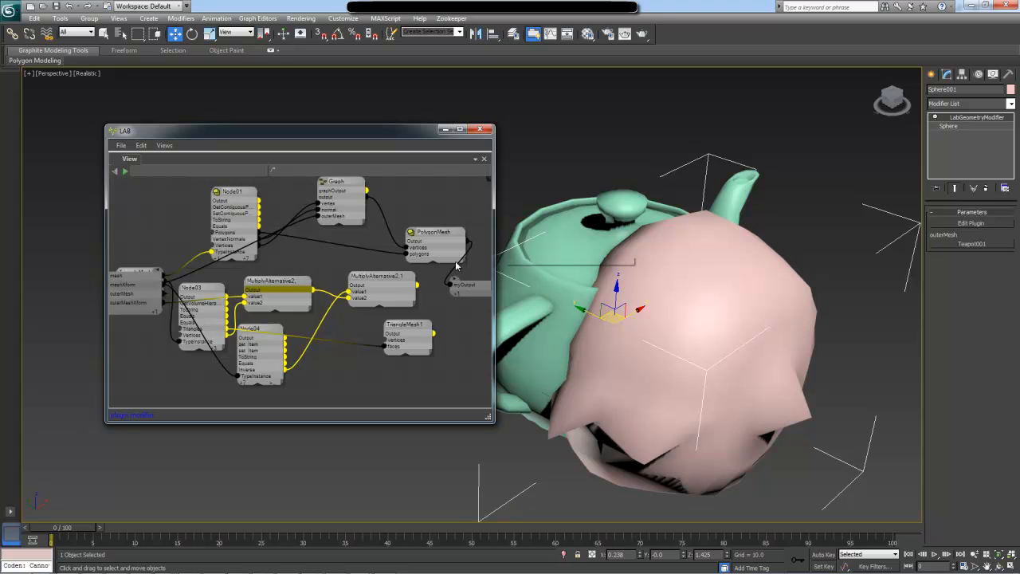
- Connect the second multiply output to TriangleMesh1's vertices, and TriangleMesh1's output to the Graph node's outerMesh input
{"action": "left_click_drag", "start_coordinate": [415, 286], "coordinate": [399, 343]}
{"action": "middle_click_drag", "start_coordinate": [438, 341], "coordinate": [403, 338]}
{"action": "left_click_drag", "start_coordinate": [392, 323], "coordinate": [403, 322]}
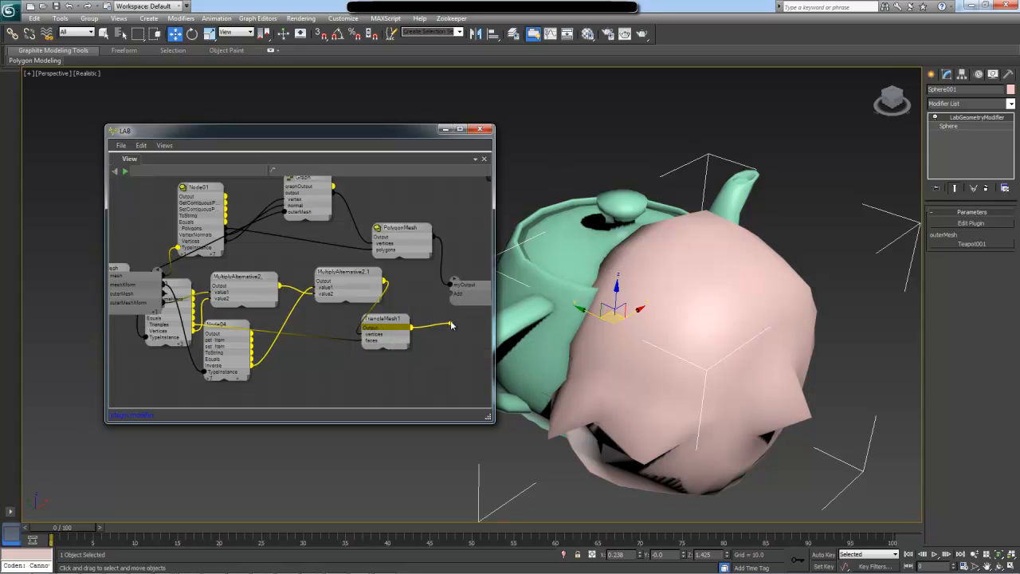
{"action": "left_click_drag", "start_coordinate": [411, 326], "coordinate": [292, 215]}
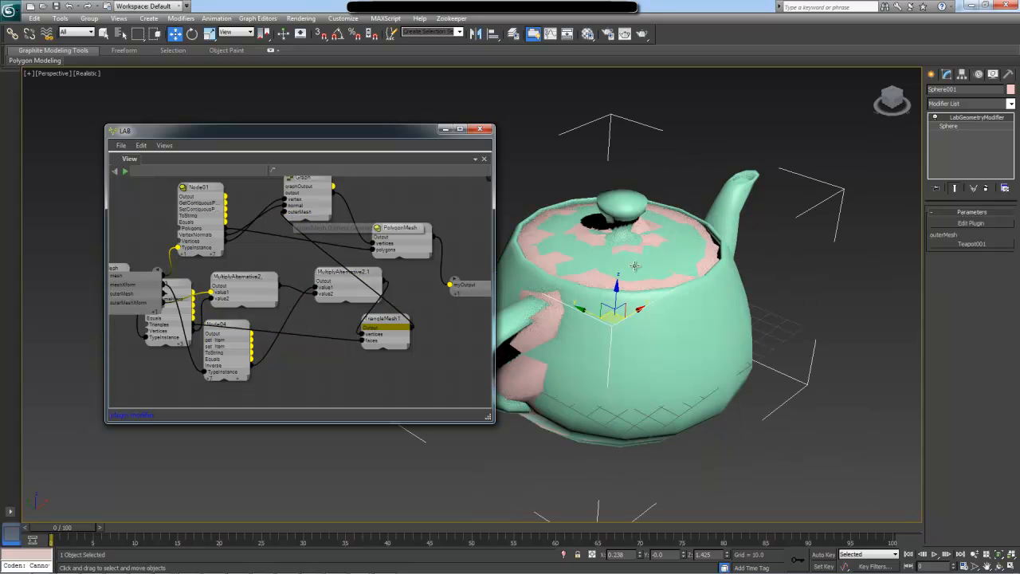
- Move the graph window aside and examine how the projected sphere fits the teapot in wireframe display
{"action": "middle_click_drag", "start_coordinate": [627, 287], "coordinate": [627, 323]}
{"action": "left_click_drag", "start_coordinate": [421, 136], "coordinate": [293, 127]}
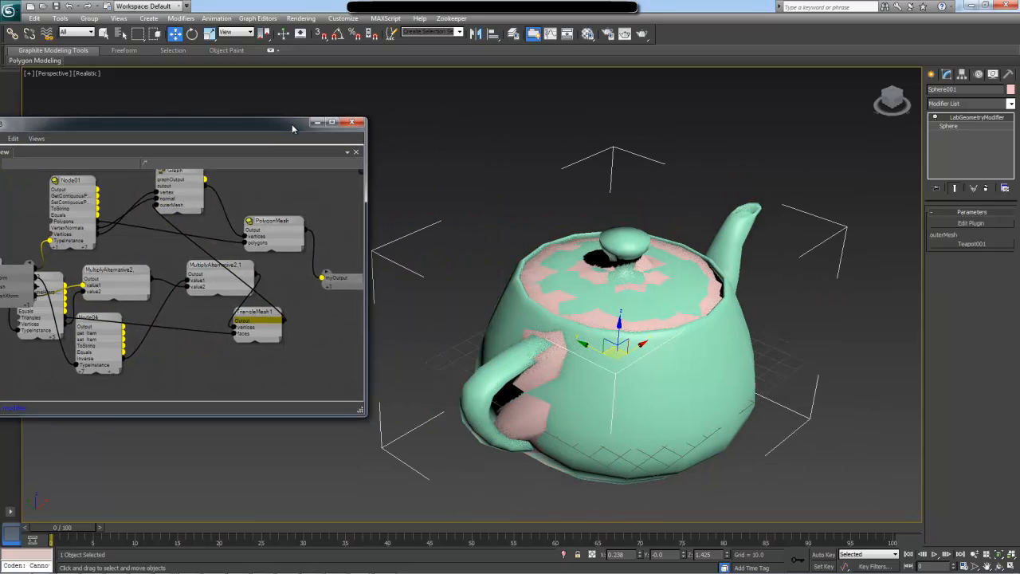
{"action": "key", "text": "F3"}
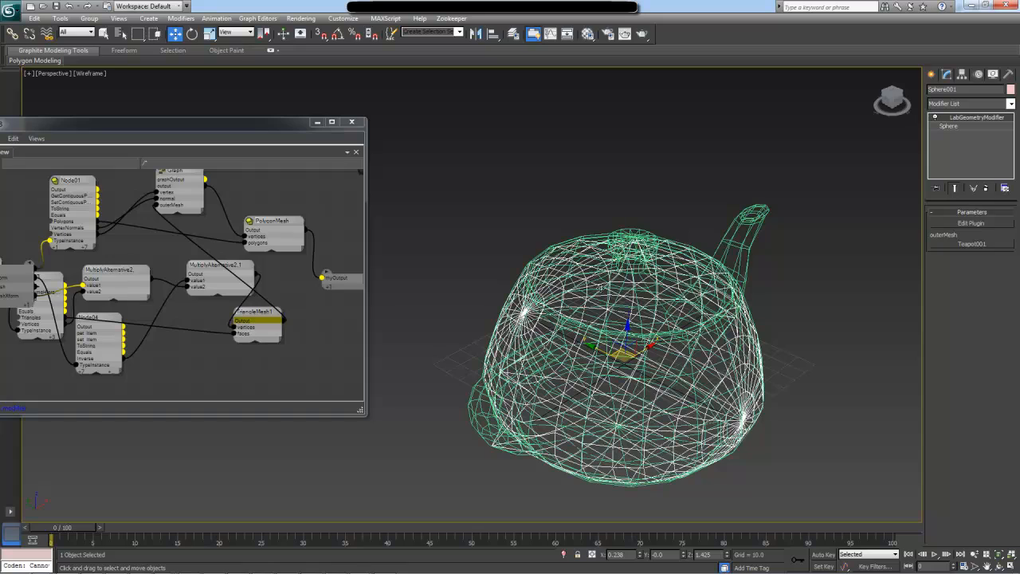
{"action": "mouse_move", "coordinate": [670, 338]}
{"action": "middle_mouse_down", "text": "alt"}
{"action": "mouse_move", "coordinate": [611, 306]}
{"action": "mouse_move", "coordinate": [558, 308]}
{"action": "mouse_move", "coordinate": [660, 332]}
{"action": "middle_mouse_up", "text": "alt"}
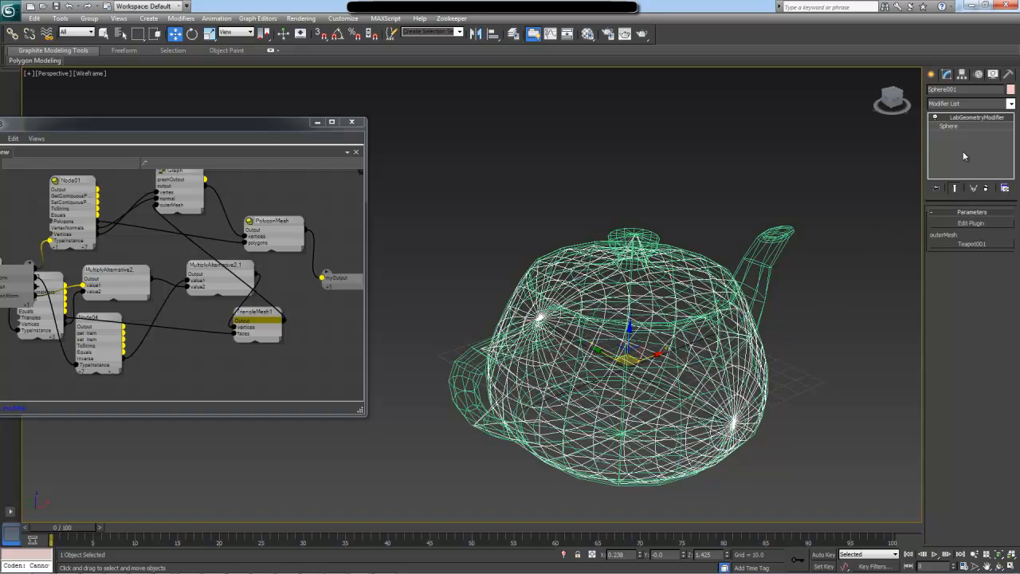
- Adjust the base Sphere's parameters beneath the LabGeometryModifier and check the projected mesh in the viewport
{"action": "left_click", "coordinate": [964, 127]}
{"action": "mouse_move", "coordinate": [1000, 239]}
{"action": "left_mouse_down"}
{"action": "mouse_move", "coordinate": [1007, 140]}
{"action": "mouse_move", "coordinate": [1000, 323]}
{"action": "mouse_move", "coordinate": [999, 176]}
{"action": "mouse_move", "coordinate": [994, 288]}
{"action": "mouse_move", "coordinate": [1008, 232]}
{"action": "left_mouse_up"}
{"action": "left_click", "coordinate": [697, 374]}
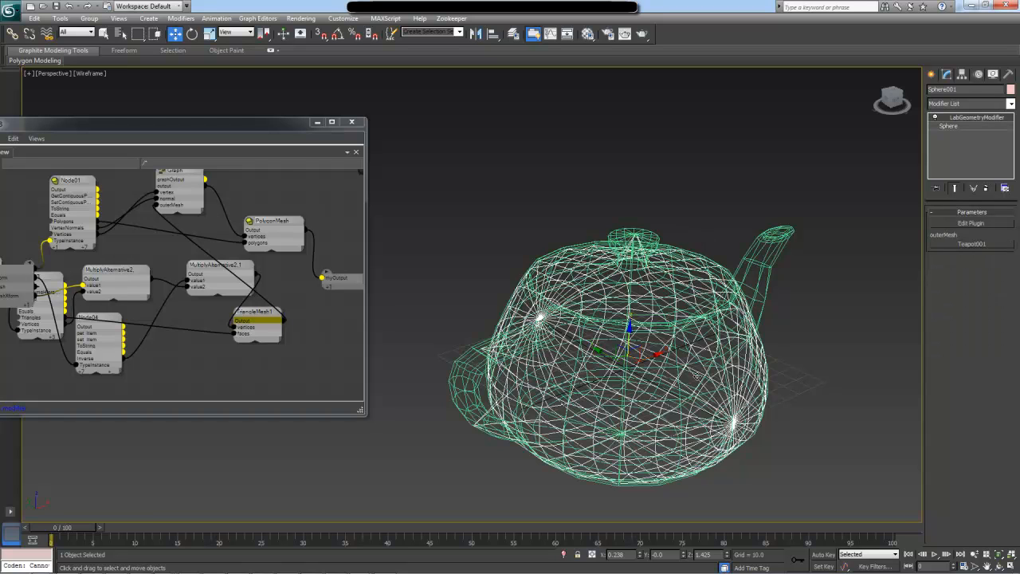